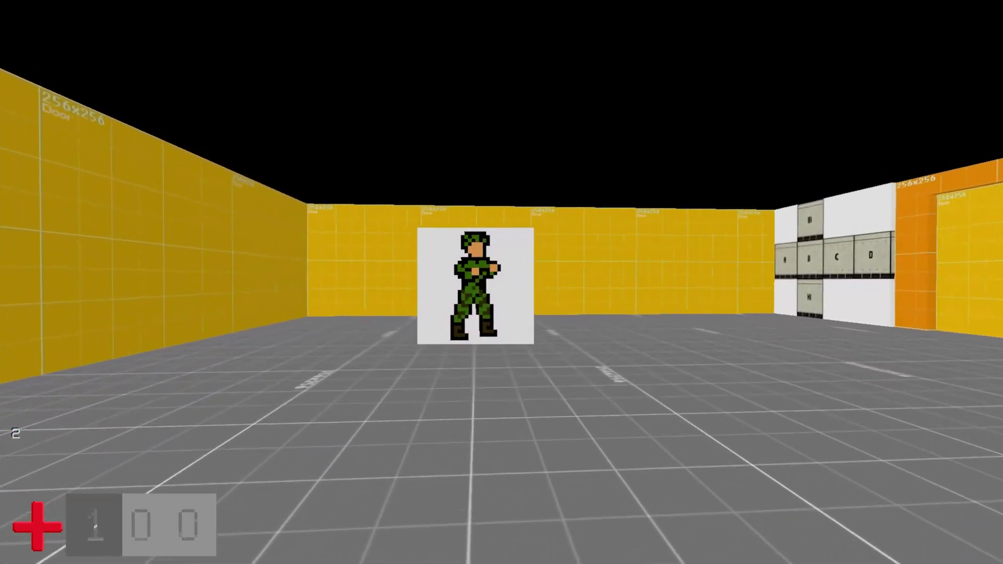
# Walk to the soldier, click through his JUST 3 MORE TO GO and WELL DONE messages, then back away
pyautogui.press('w')
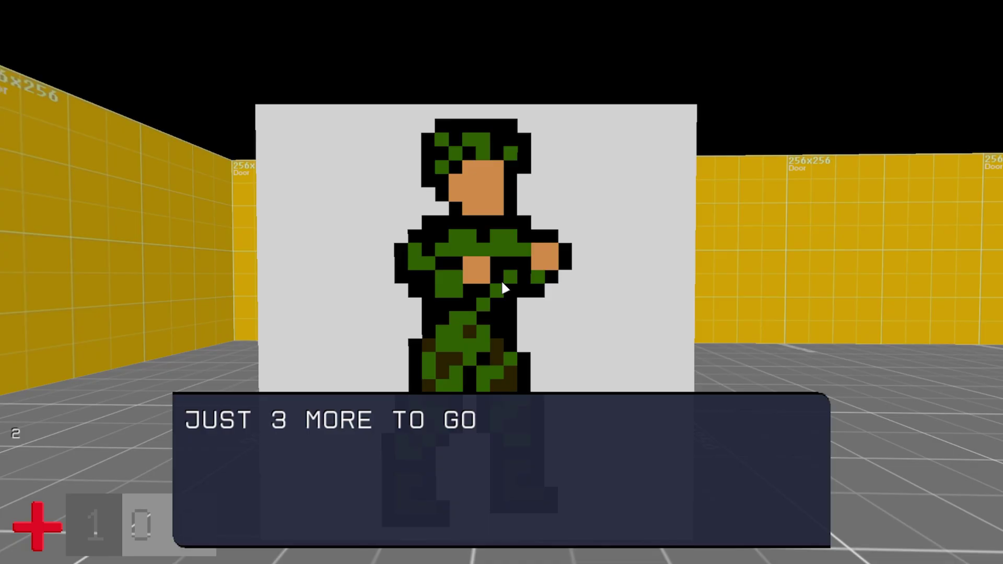
pyautogui.click(500, 280)
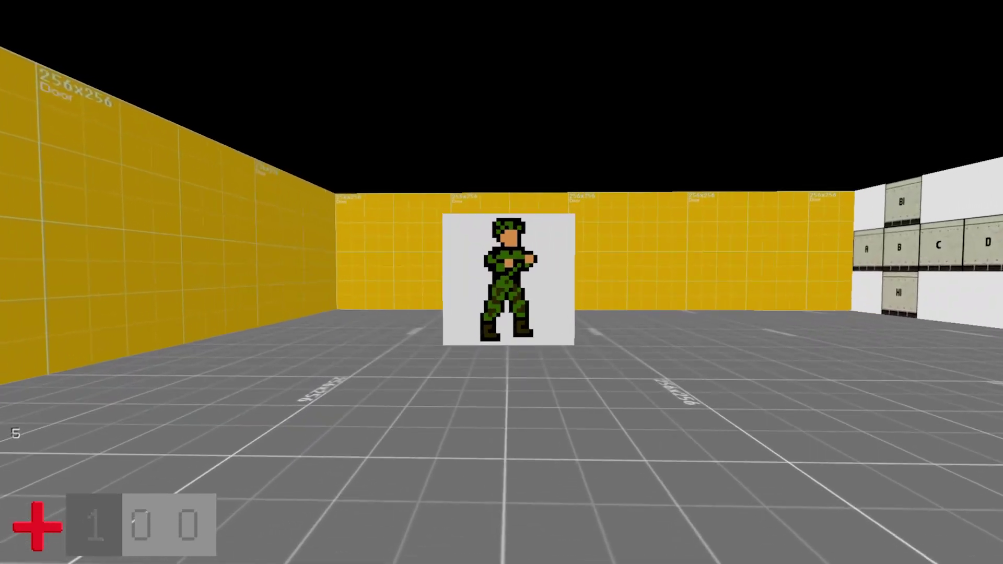
pyautogui.press('w')
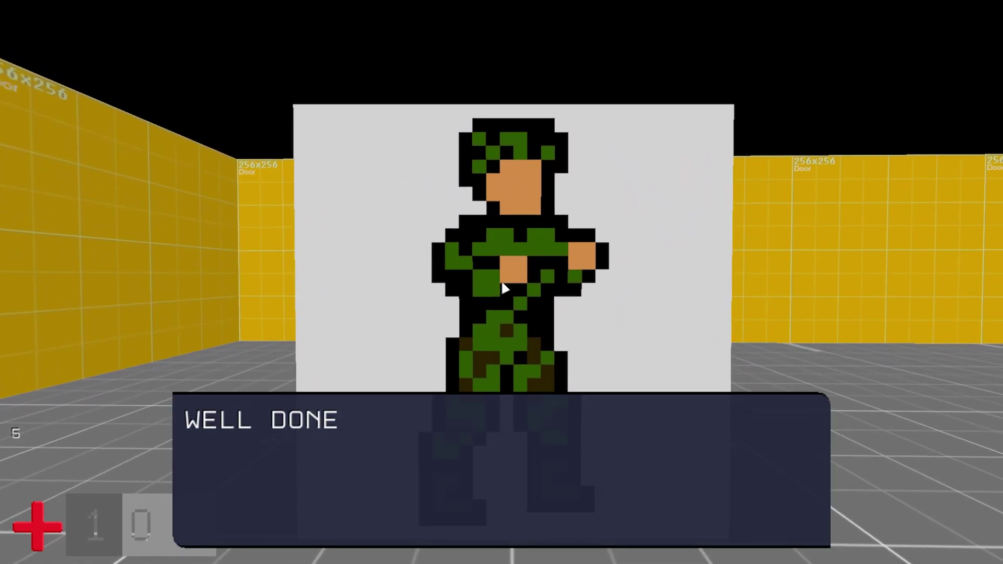
pyautogui.click(501, 281)
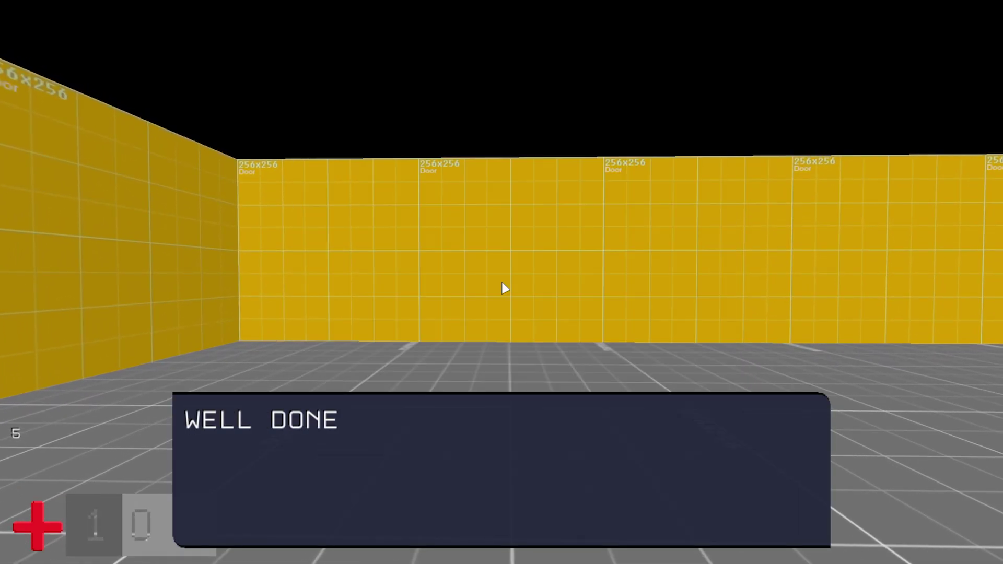
pyautogui.click(503, 288)
pyautogui.press('w')
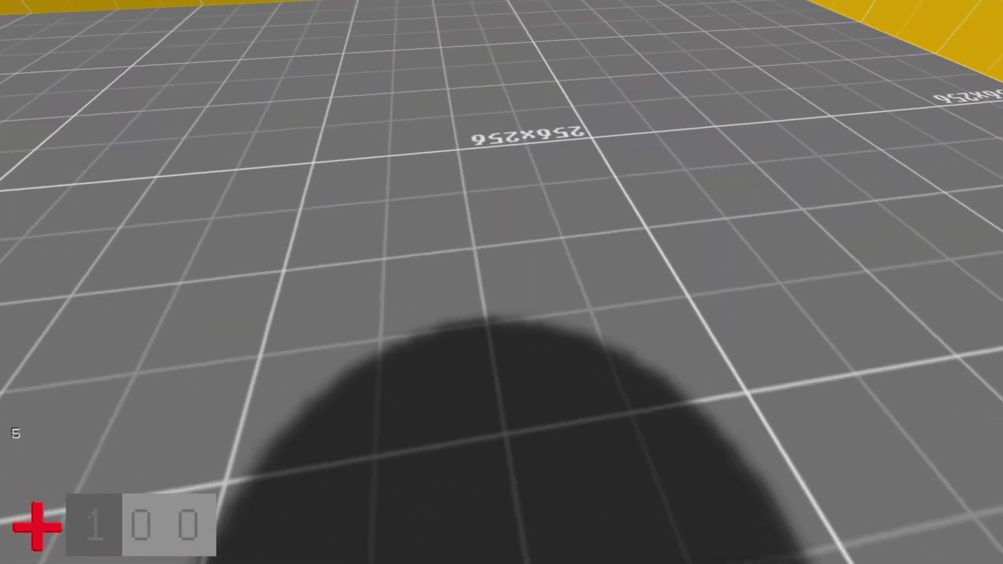
pyautogui.press('s')
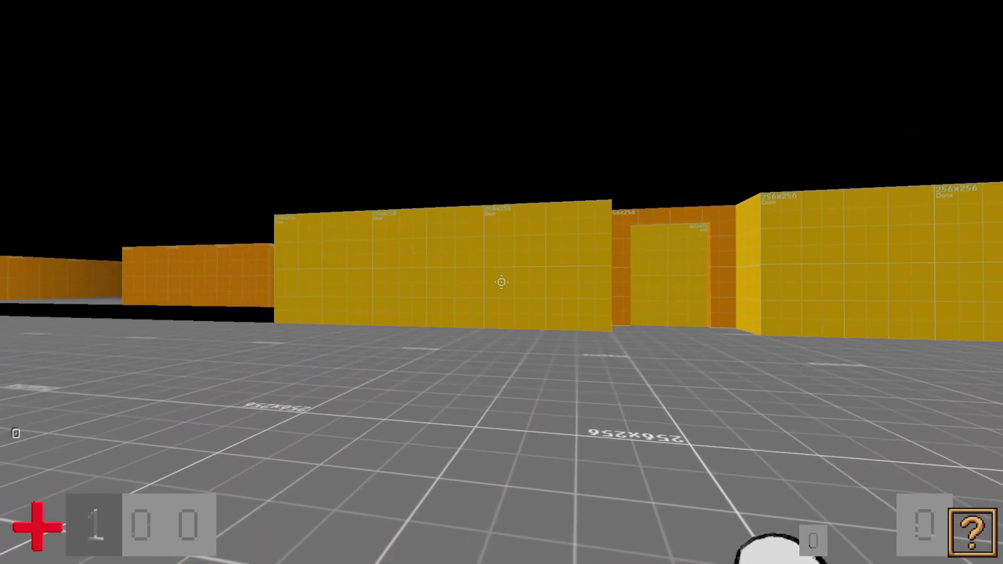
# Pick up and drop a question-mark block, grab another, and throw it toward the waving boy
pyautogui.press('w')
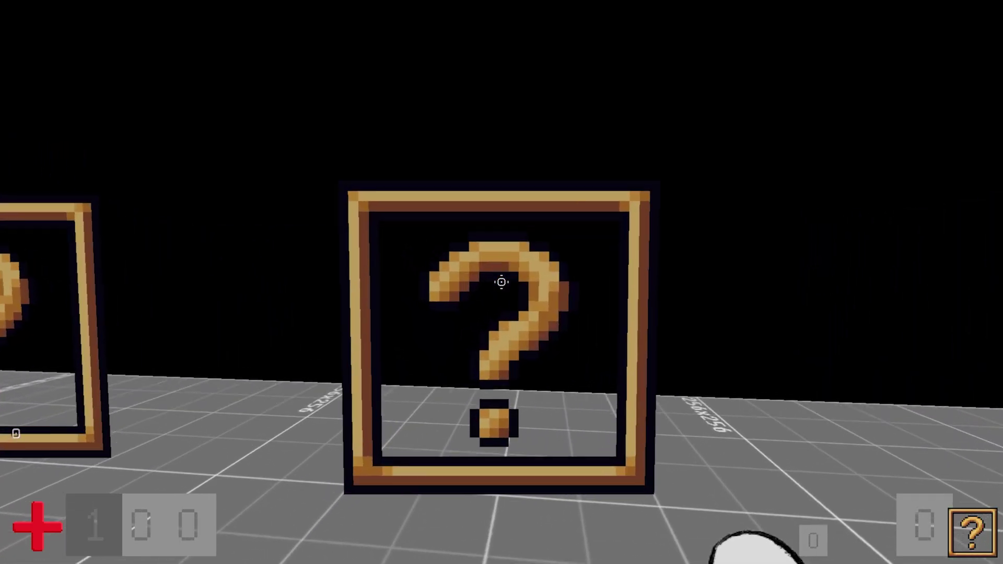
pyautogui.click(501, 282)
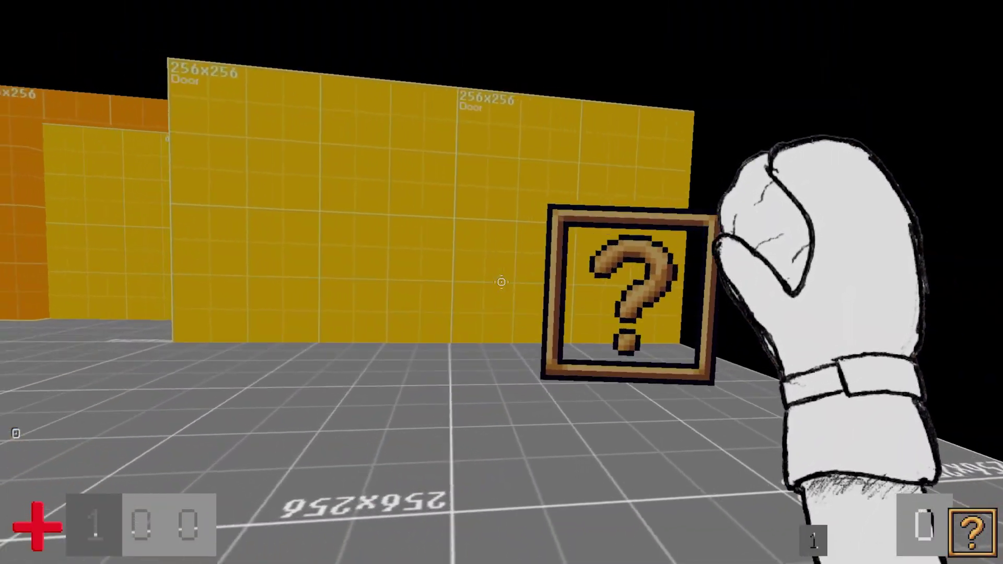
pyautogui.press('s')
pyautogui.click(501, 282)
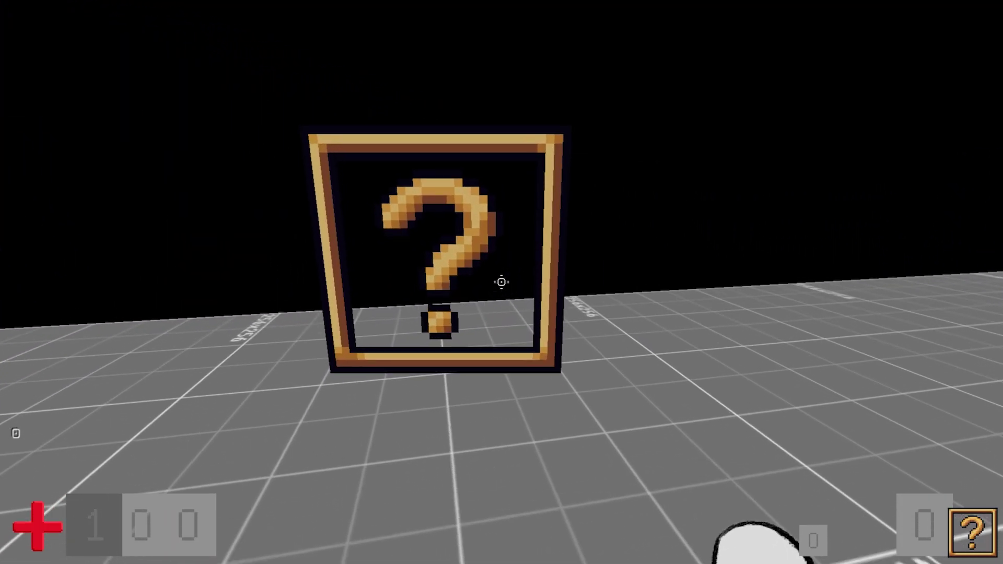
pyautogui.click(501, 282)
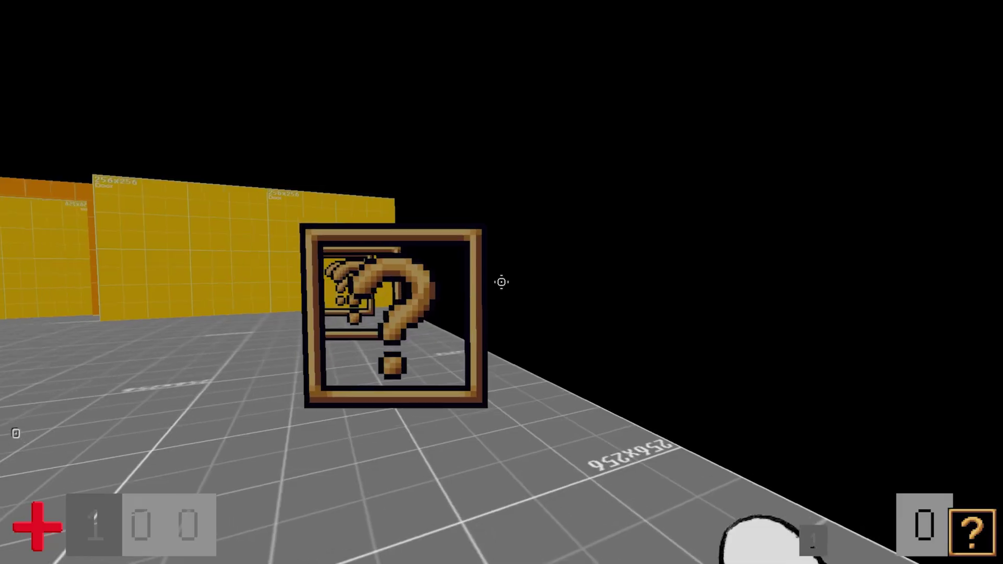
pyautogui.click(501, 282)
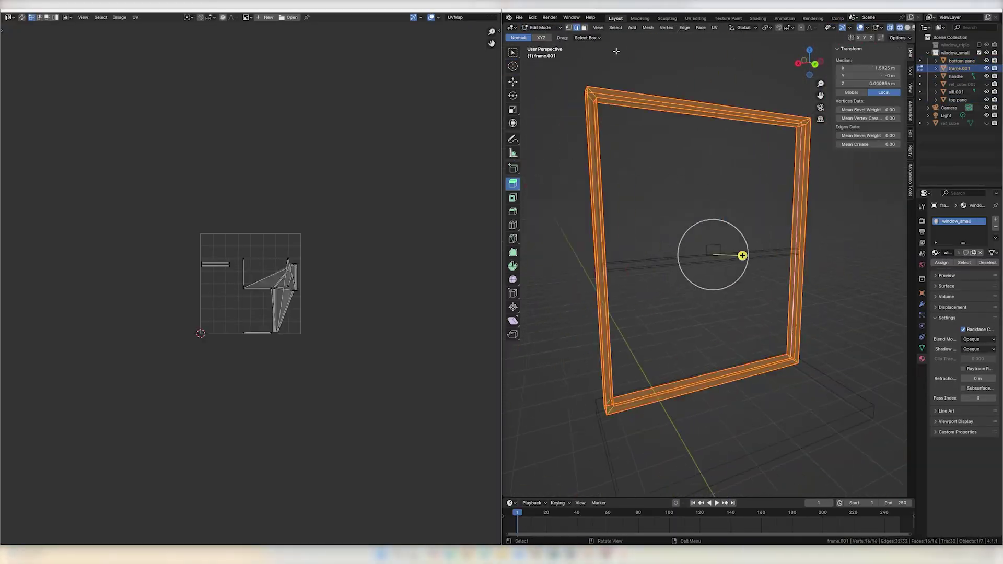
# Select the window pane faces so they can be unwrapped onto the UV checker image
pyautogui.click(136, 18)
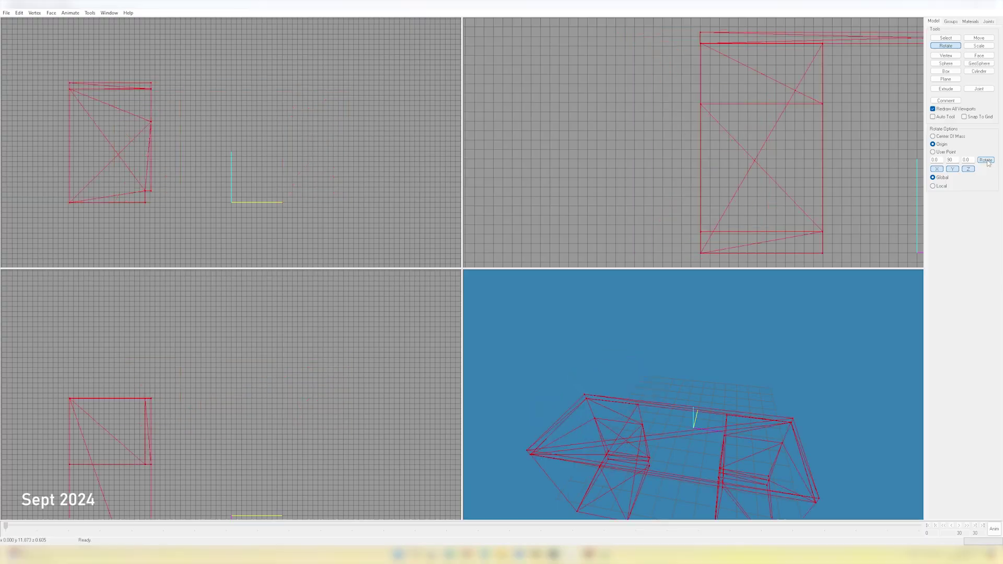
# Save the east-facing desk under a new name as deskE.md3
pyautogui.click(6, 13)
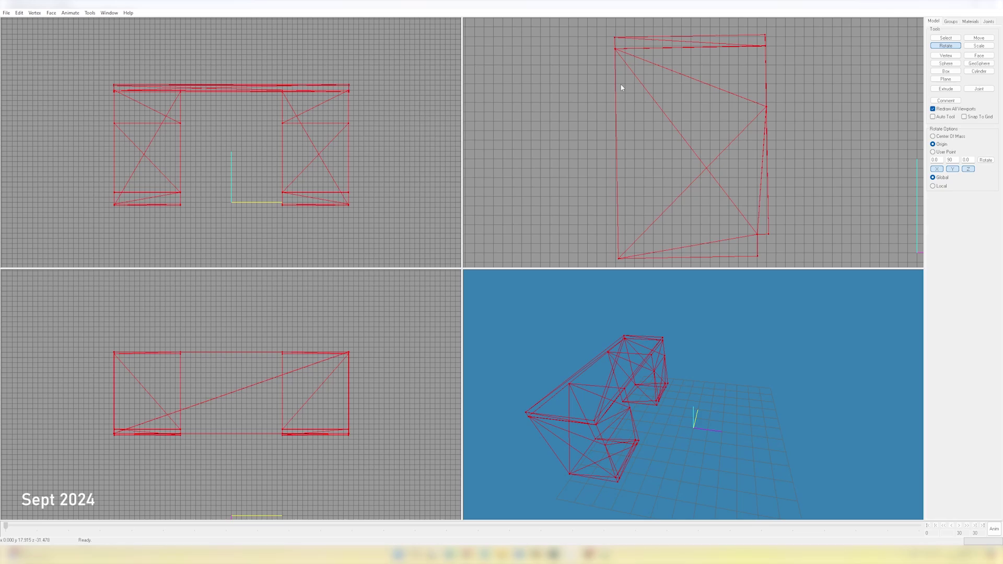
pyautogui.click(6, 12)
pyautogui.click(146, 103)
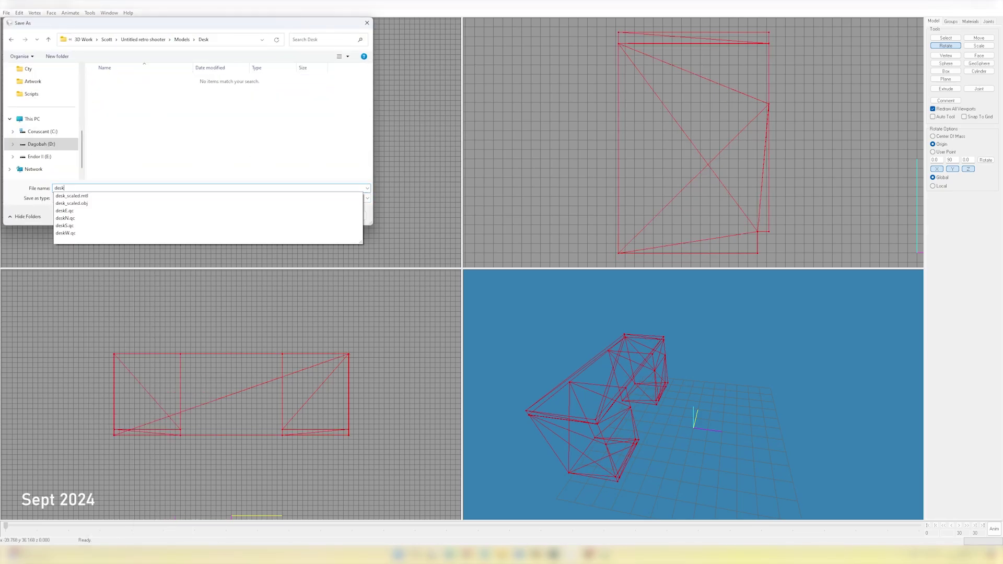
pyautogui.click(309, 215)
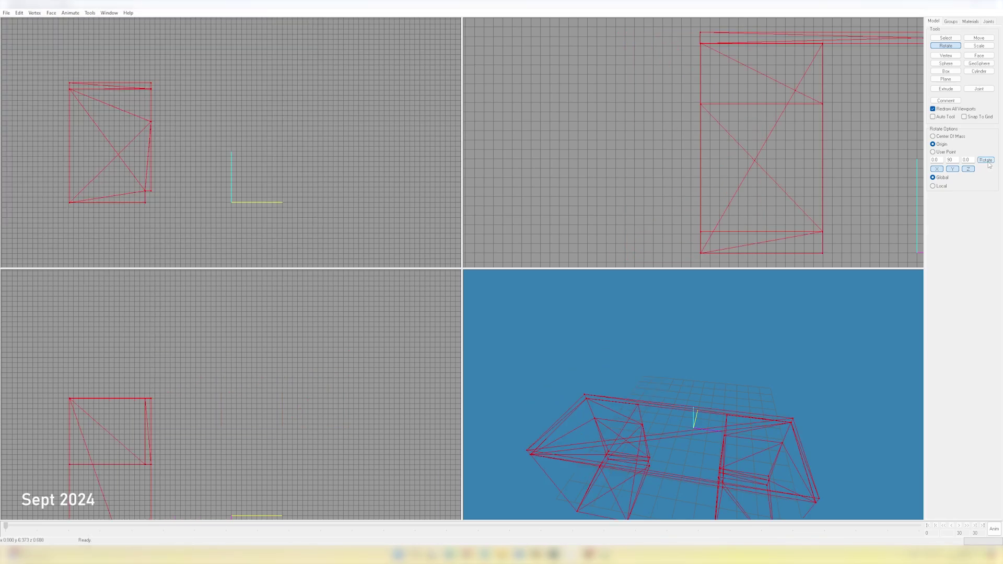
# Rotate the desk a quarter turn and save the north-facing version as deskN.md3
pyautogui.click(6, 13)
pyautogui.click(146, 103)
pyautogui.click(310, 215)
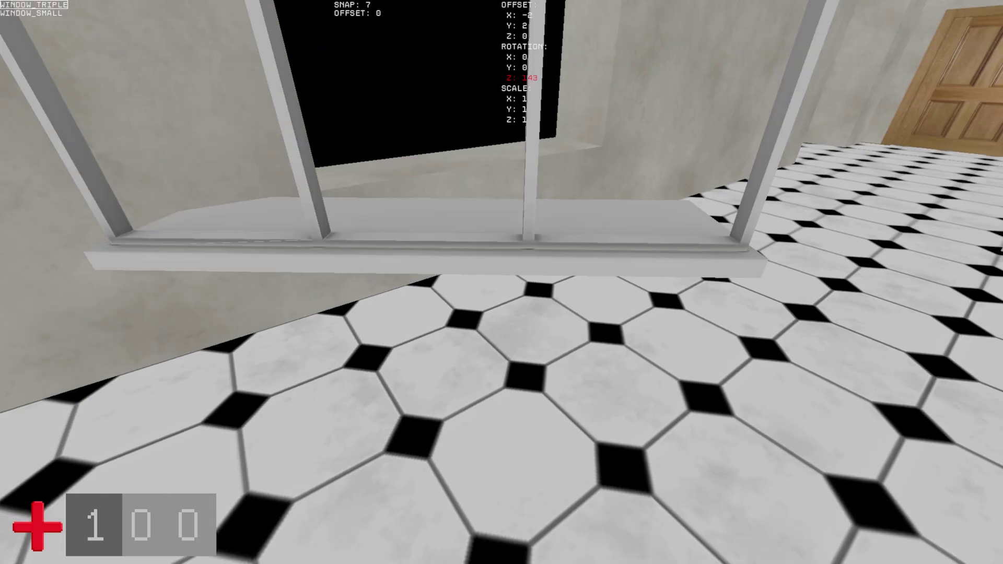
# Rotate window_triple and nudge its Offset X/Y to align it on the wall, then return to the grid
pyautogui.scroll(-5, 501, 282)
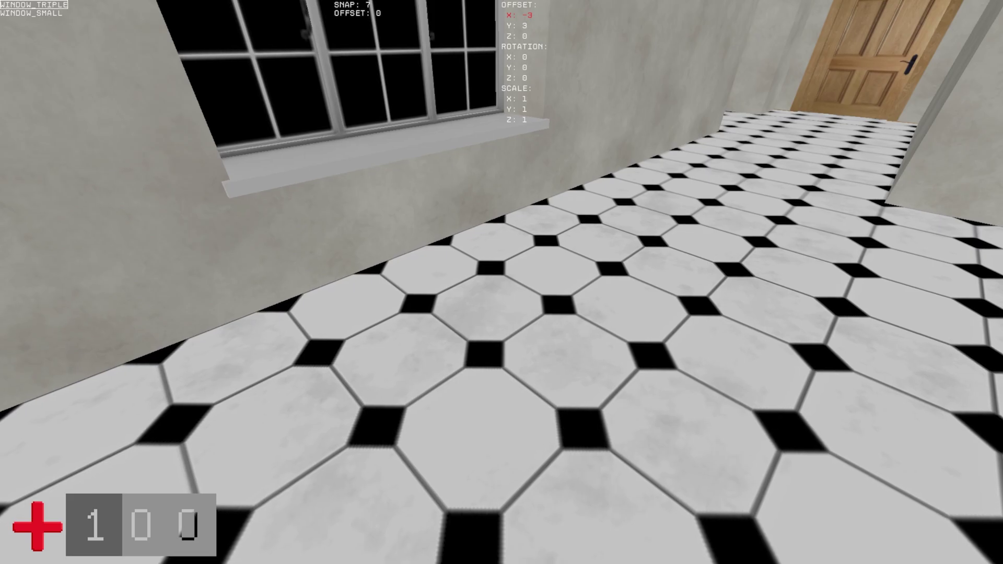
pyautogui.press('Left')
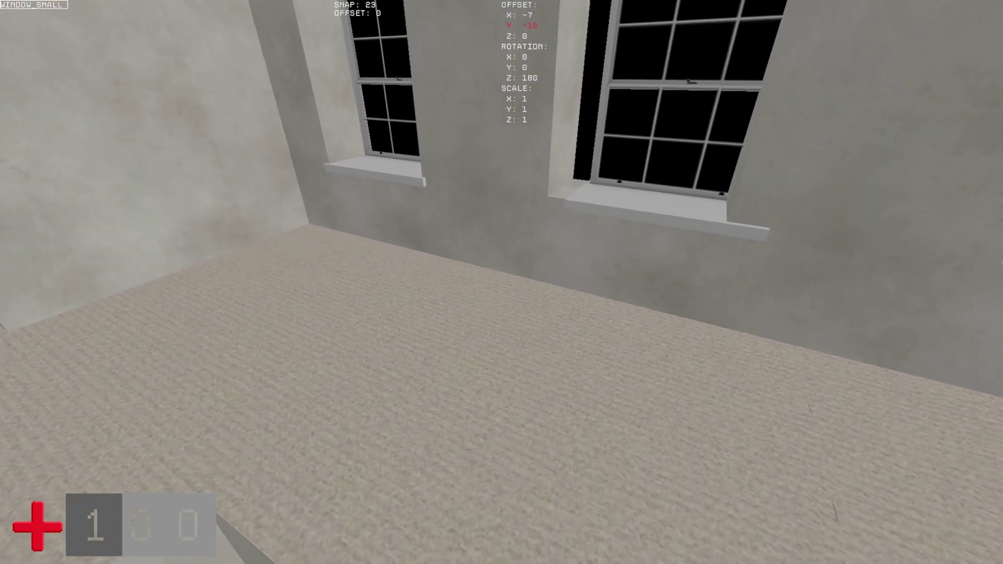
pyautogui.press('Down')
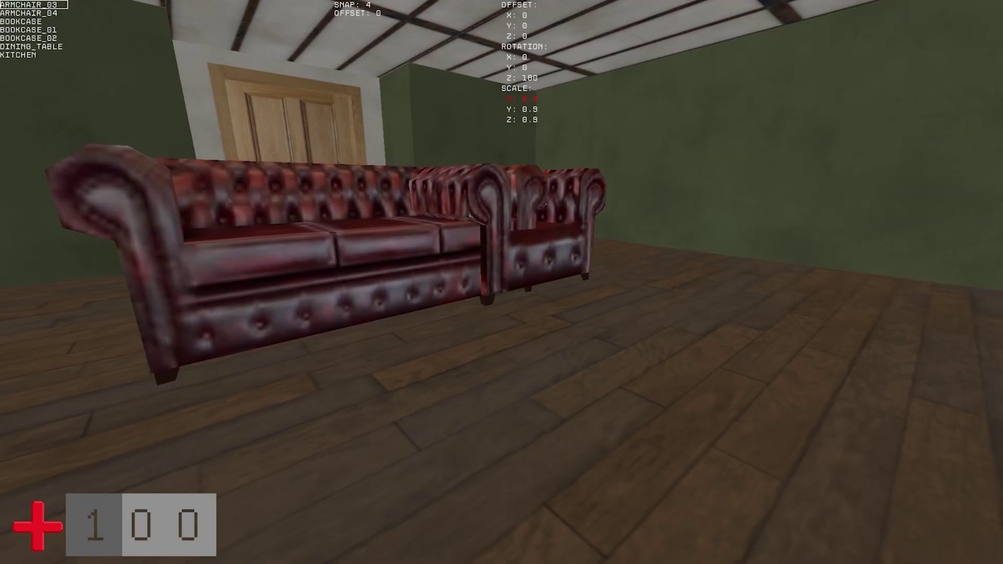
pyautogui.press('Up')
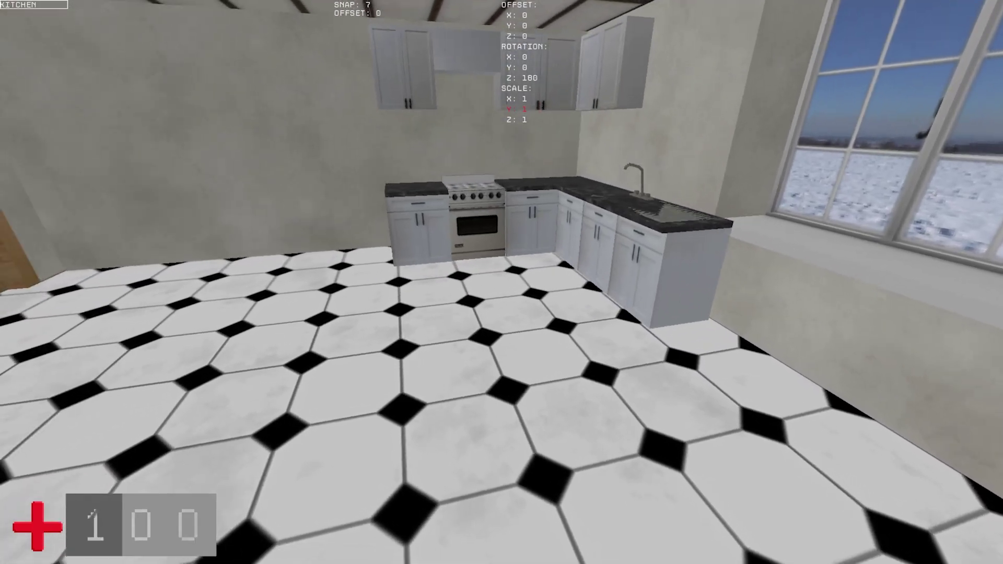
pyautogui.scroll(2, 502, 282)
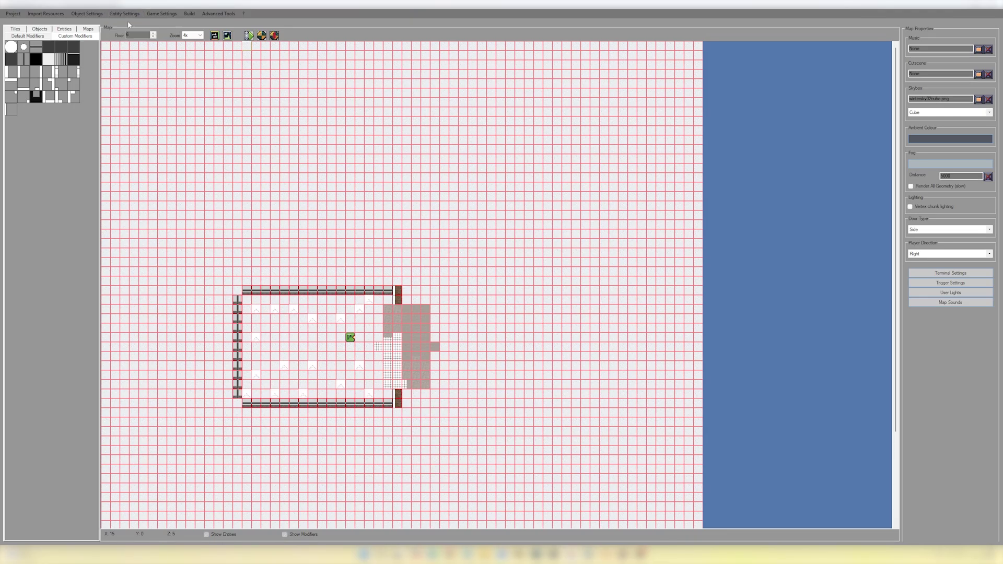
# Add a snowman entry to the decoration list and close Decoration Settings
pyautogui.write('snowman')
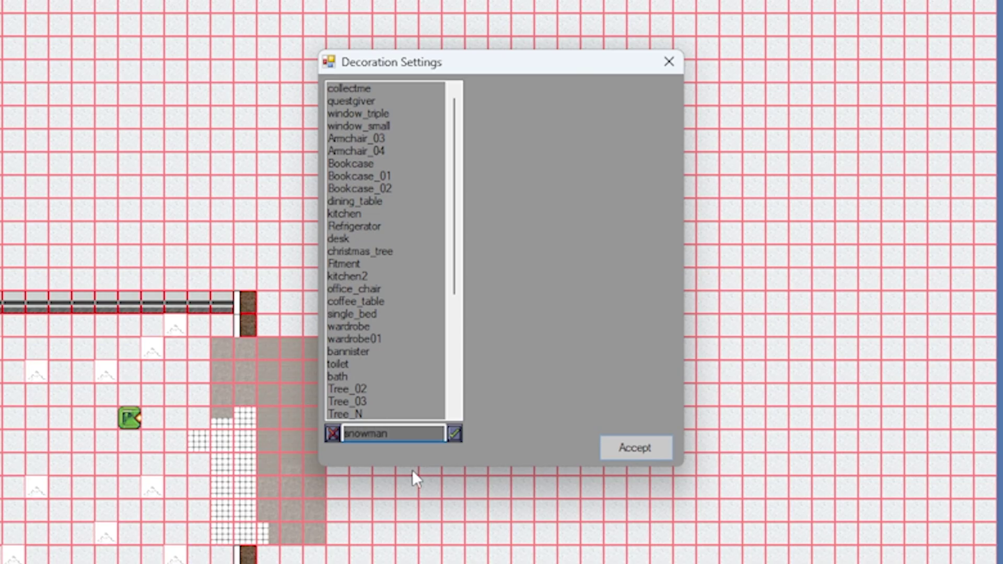
pyautogui.click(455, 435)
pyautogui.press('Return')
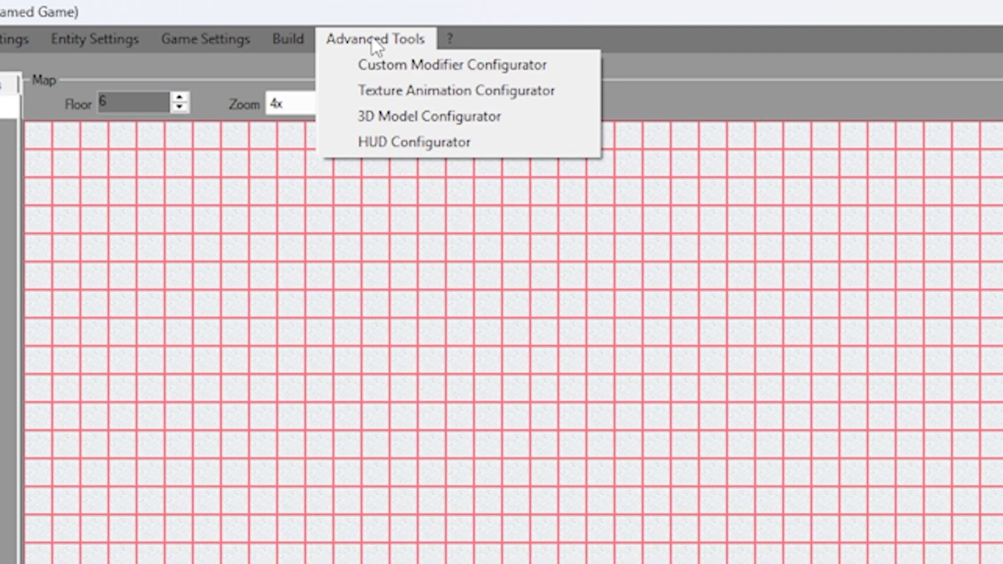
# In the 3D Model Configurator, add the snowman and set its world model to snowman.md3
pyautogui.click(405, 117)
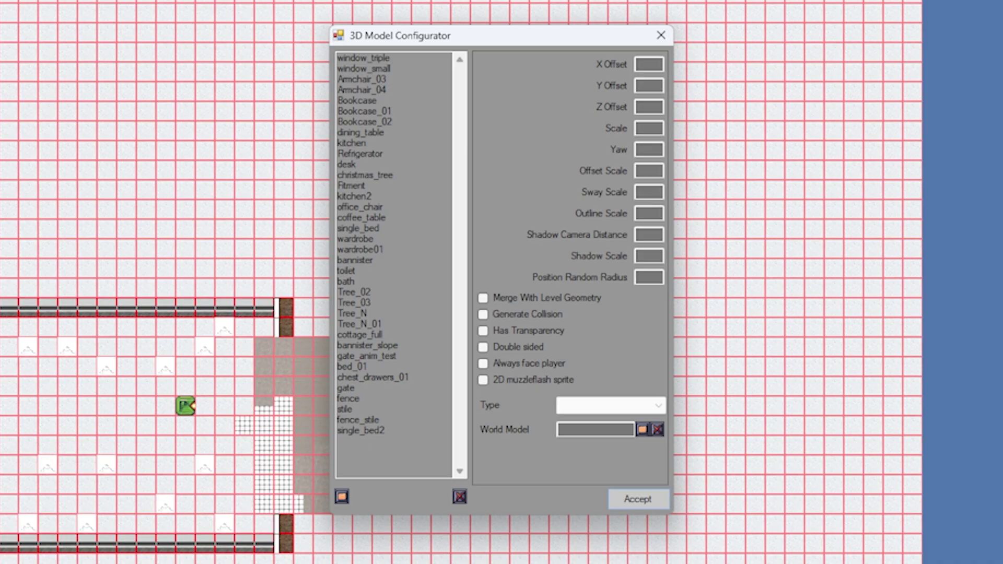
pyautogui.click(342, 496)
pyautogui.click(493, 415)
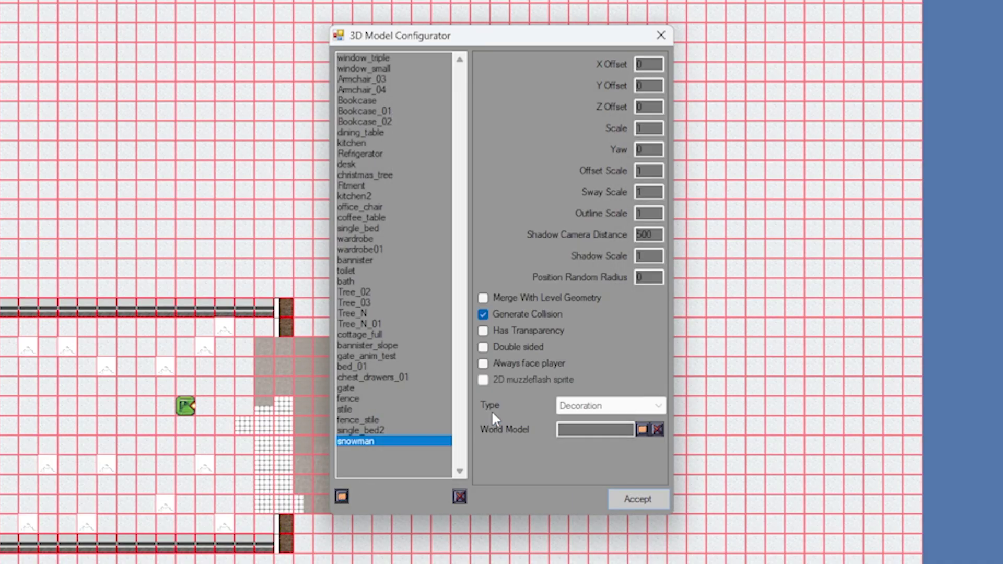
pyautogui.click(641, 429)
pyautogui.click(253, 308)
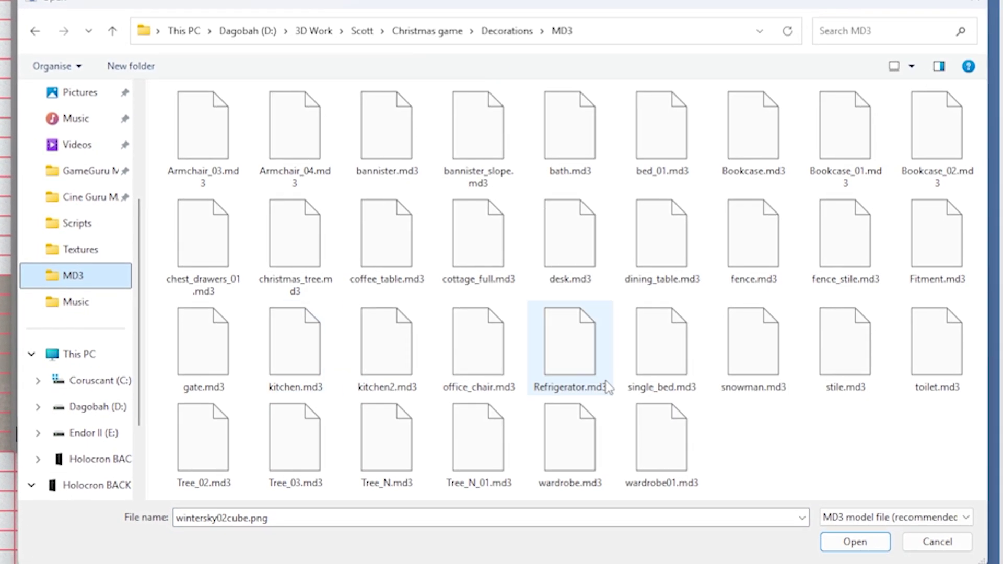
pyautogui.click(748, 396)
# Accept snowman.md3 as the world model and walk around the snowman in the playtest
pyautogui.click(855, 542)
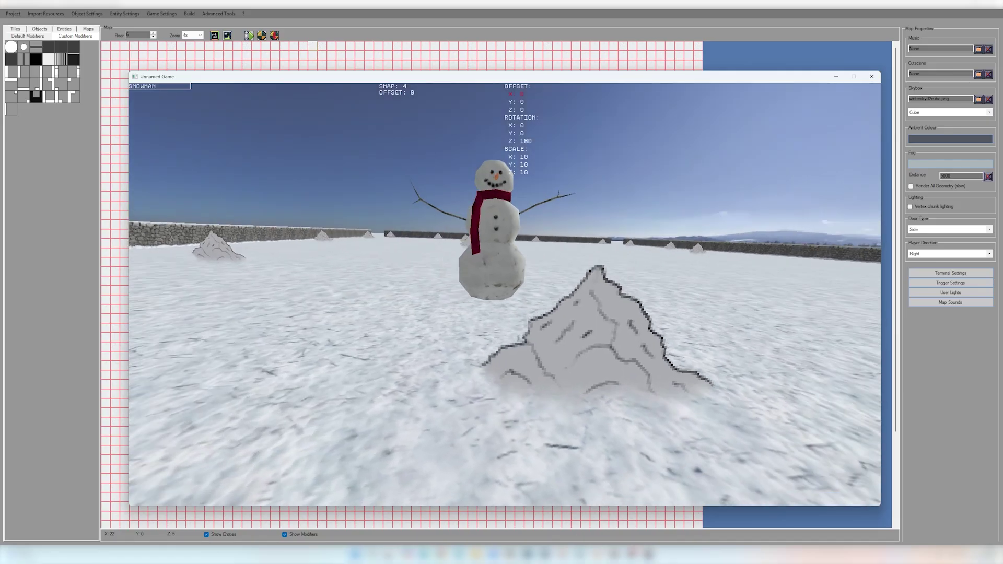
pyautogui.press('w')
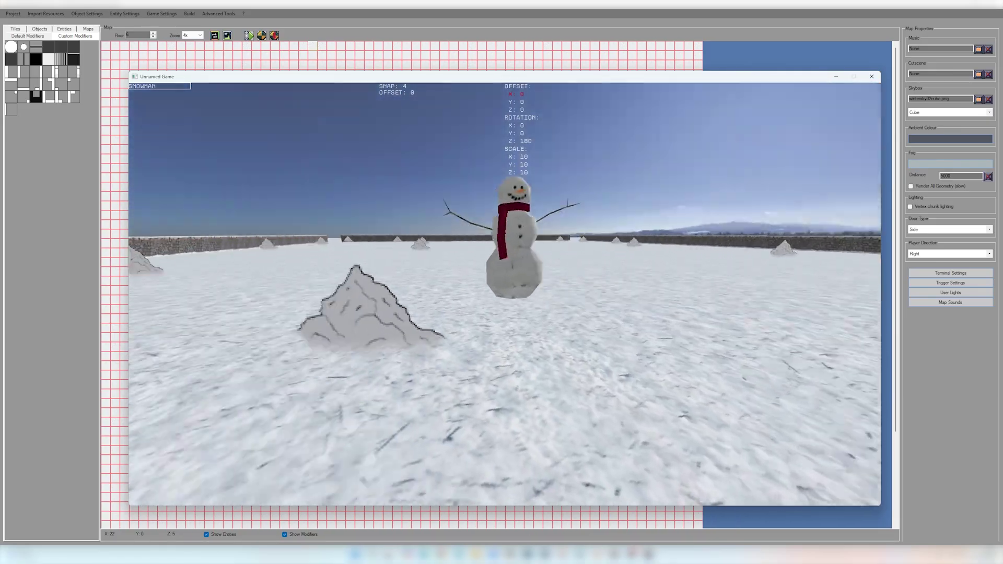
pyautogui.press('d')
pyautogui.press('s')
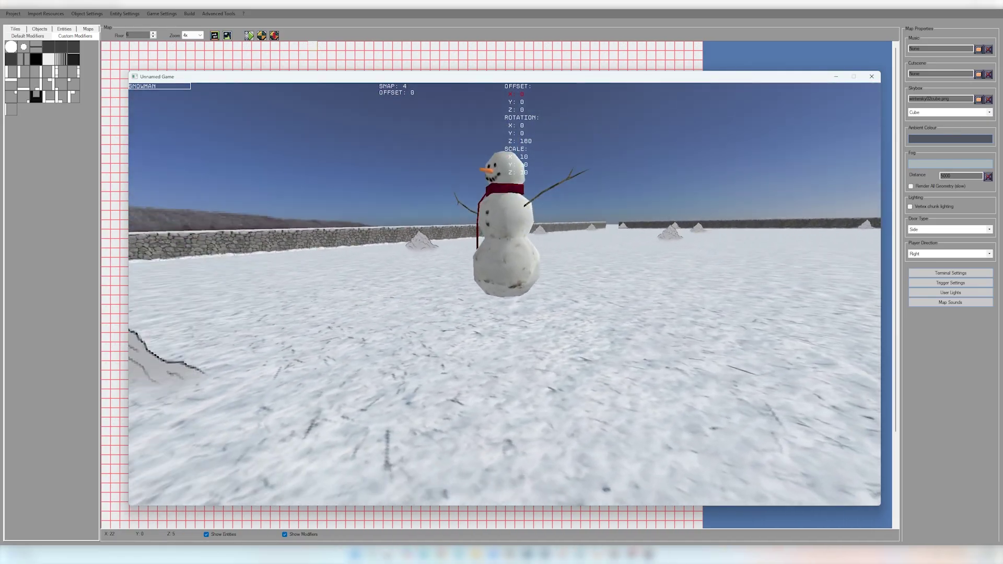
pyautogui.press('w')
pyautogui.press('a')
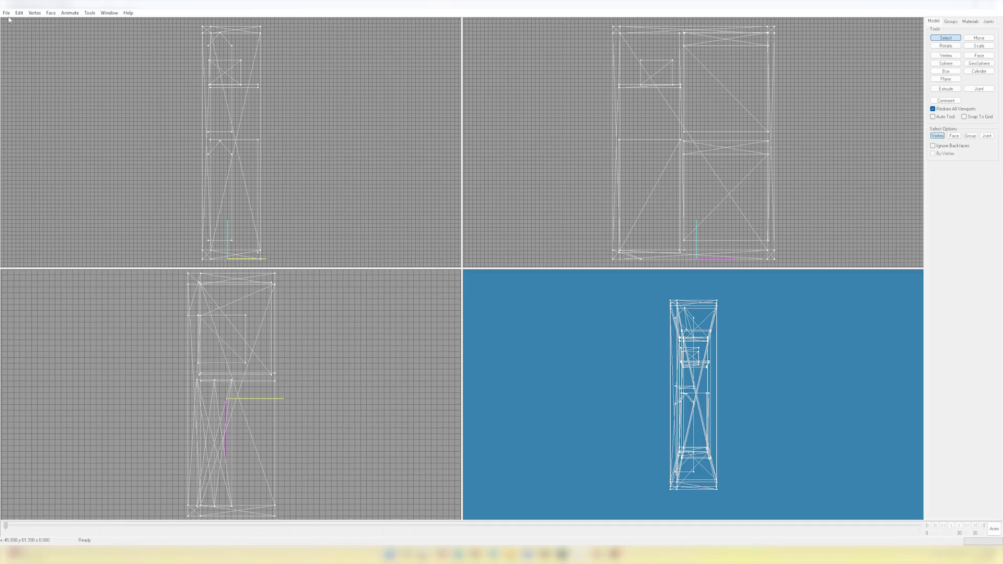
# Export the model from Misfit Model 3D in Quake III Arena MD3 format
pyautogui.click(5, 13)
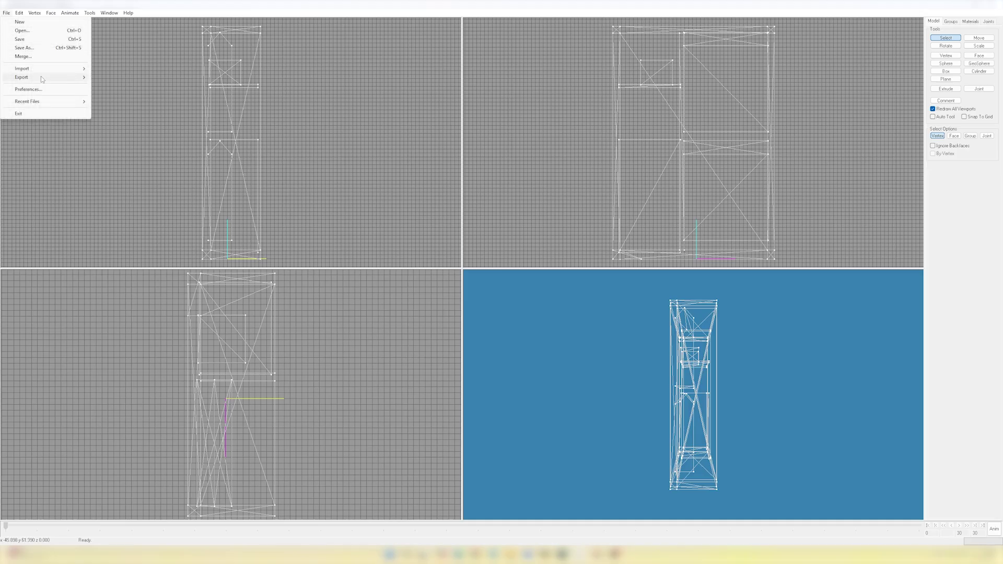
pyautogui.moveTo(42, 79)
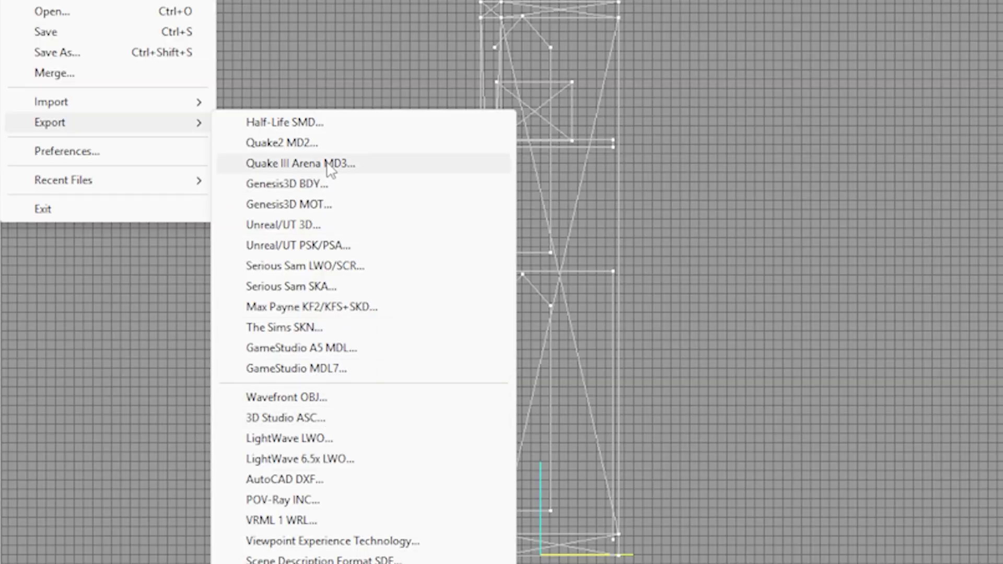
pyautogui.click(329, 165)
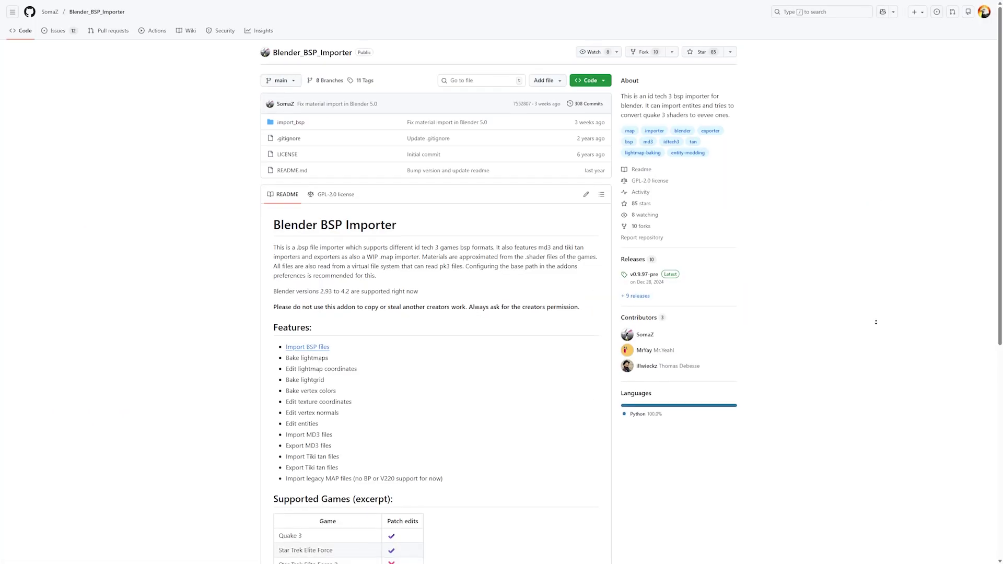
pyautogui.scroll(-2, 875, 317)
pyautogui.scroll(-2, 875, 330)
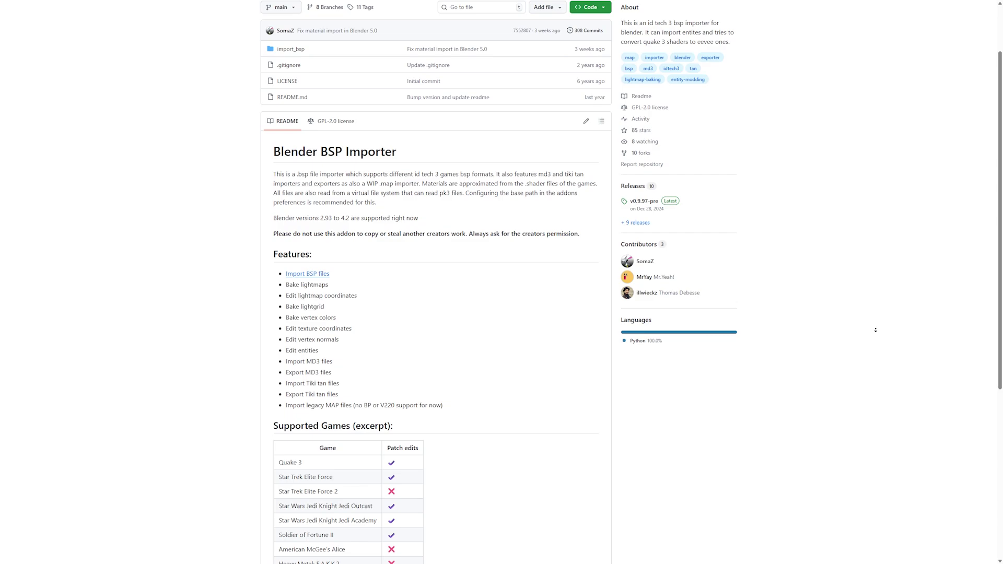
pyautogui.scroll(-3, 876, 330)
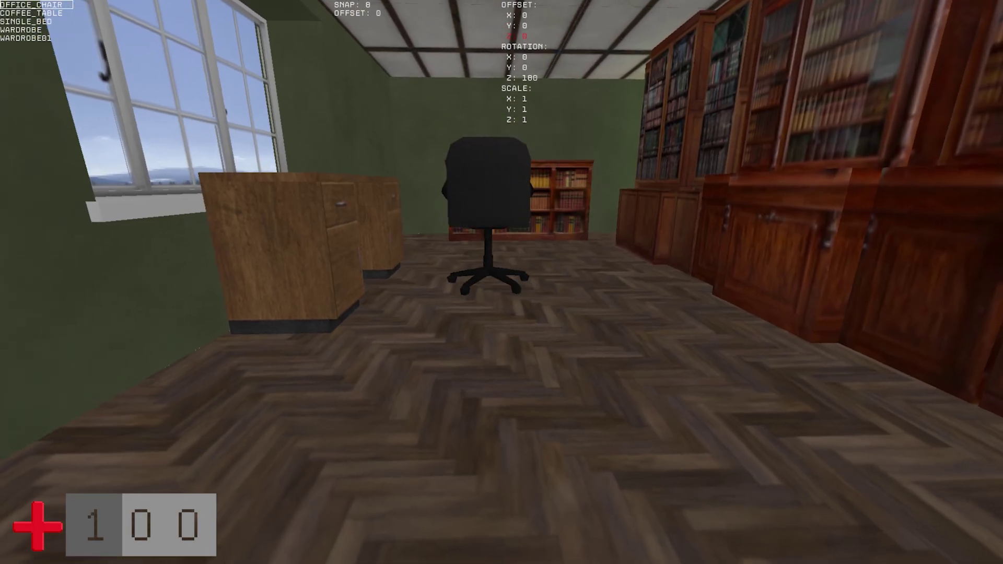
# Turn the office chair sideways, then select the fence and snowman spawn lines and switch to Field01.script
pyautogui.press('Down')
pyautogui.press('Down')
pyautogui.press('Down')
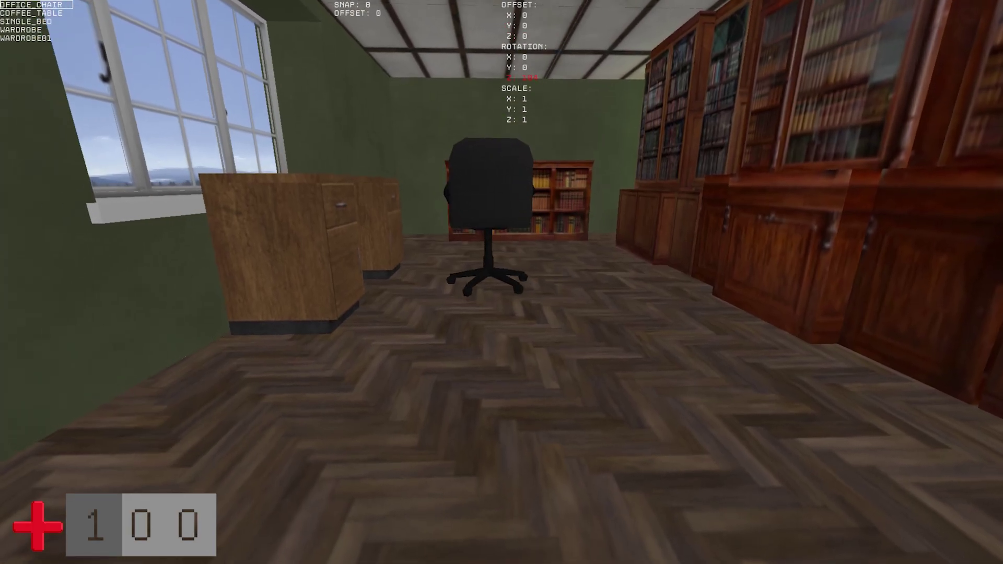
pyautogui.press('Right')
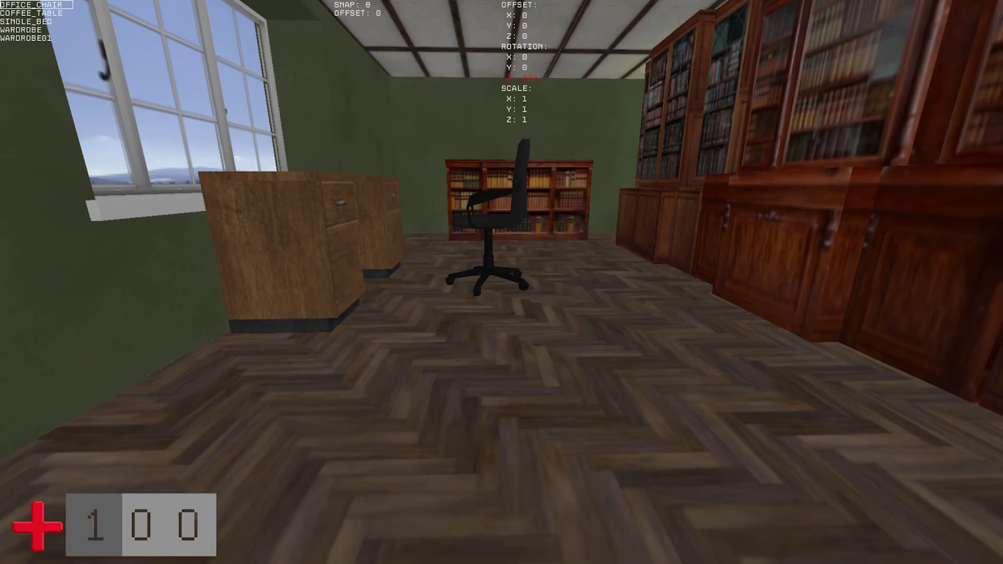
pyautogui.press('Right')
pyautogui.press('w')
pyautogui.press('Right')
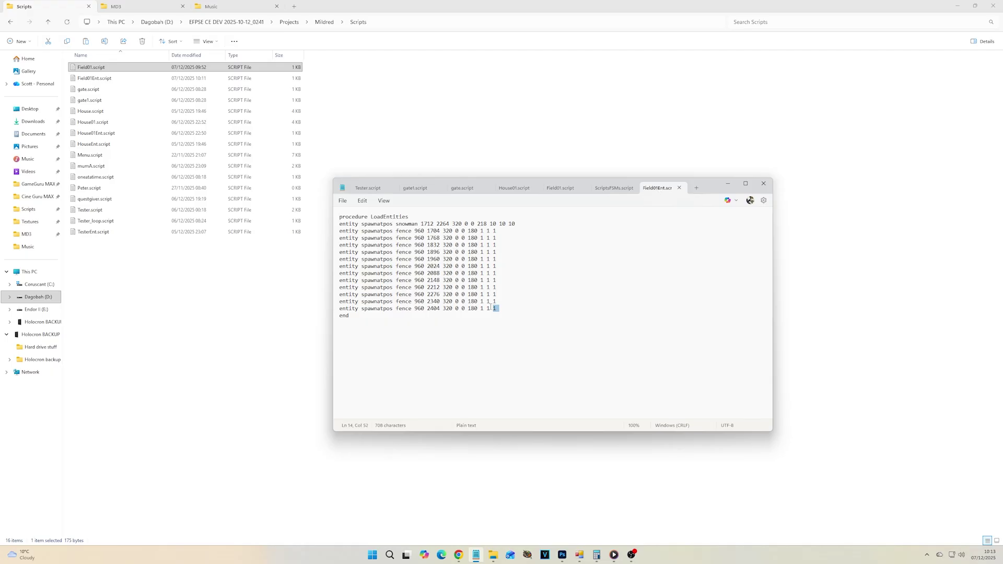
pyautogui.moveTo(491, 307); pyautogui.dragTo(322, 246)
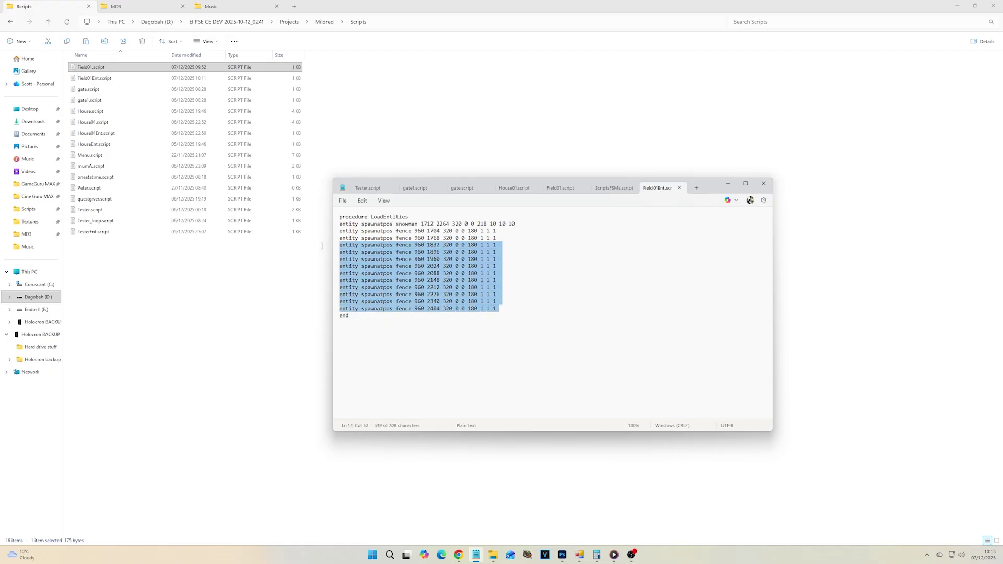
pyautogui.click(565, 189)
# Paste the spawn lines into Field01.script, then walk into the kitchen and advance Mum's dialogue
pyautogui.hotkey('ctrl', 'v')
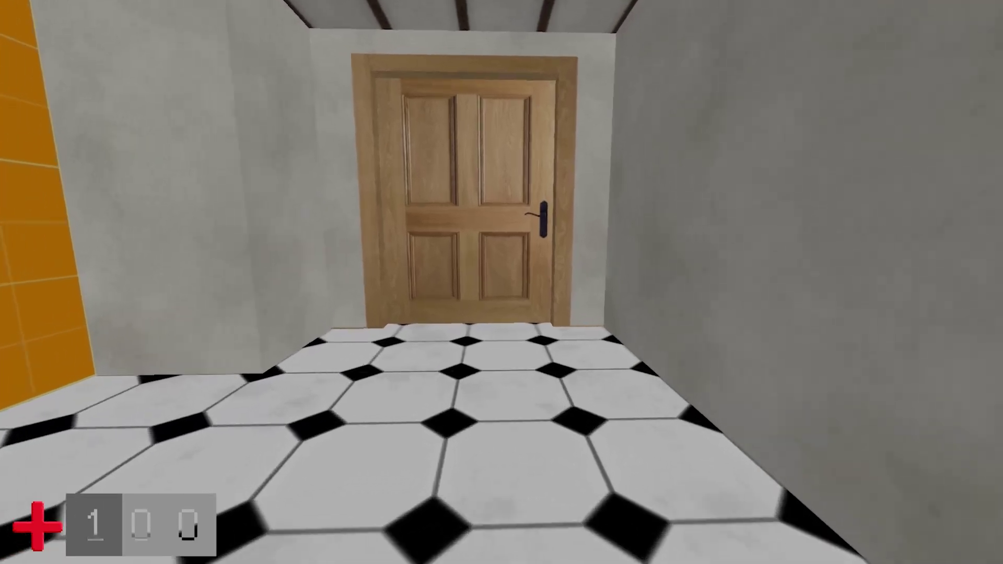
pyautogui.press('w')
pyautogui.press('w')
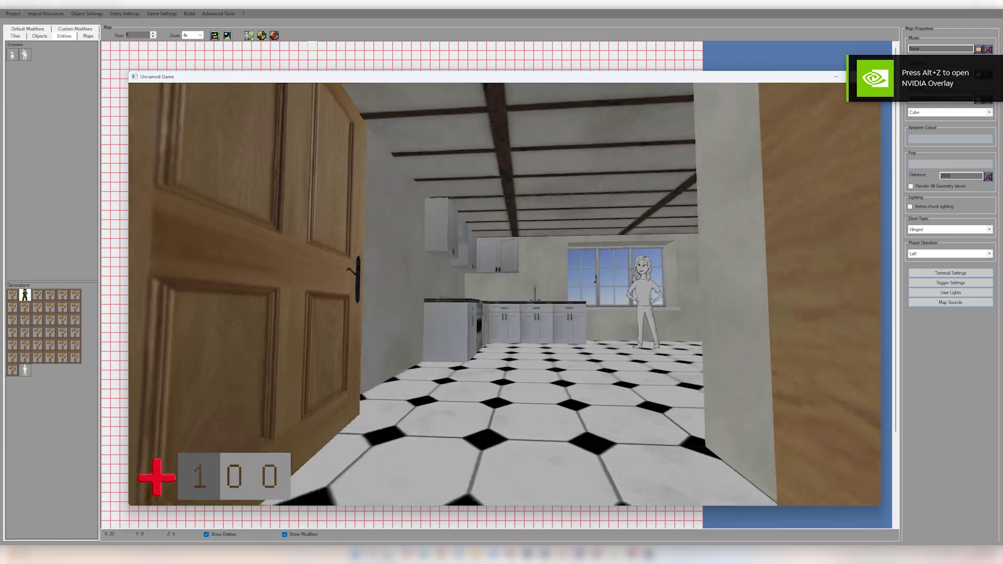
pyautogui.press('w')
pyautogui.press('w')
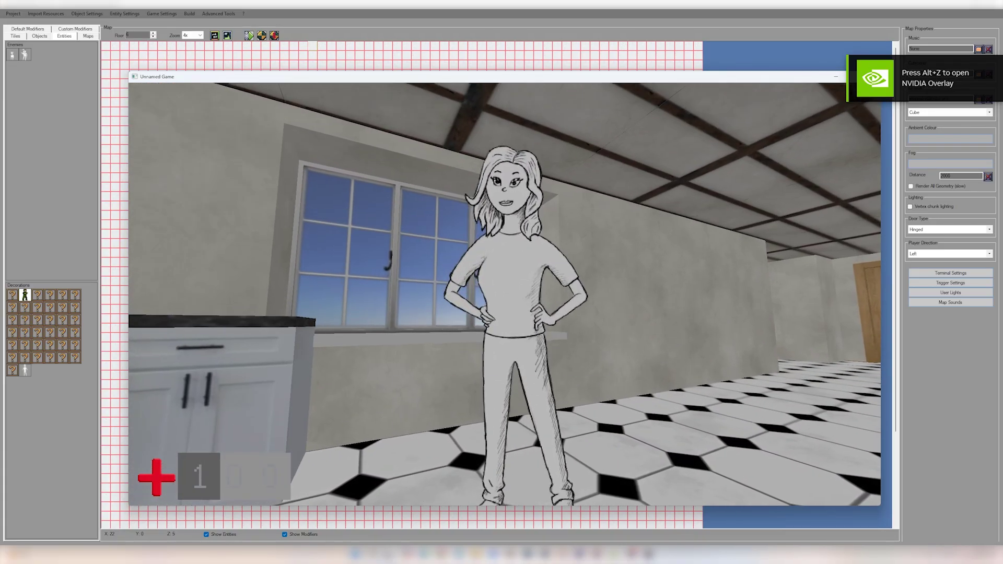
pyautogui.click(505, 294)
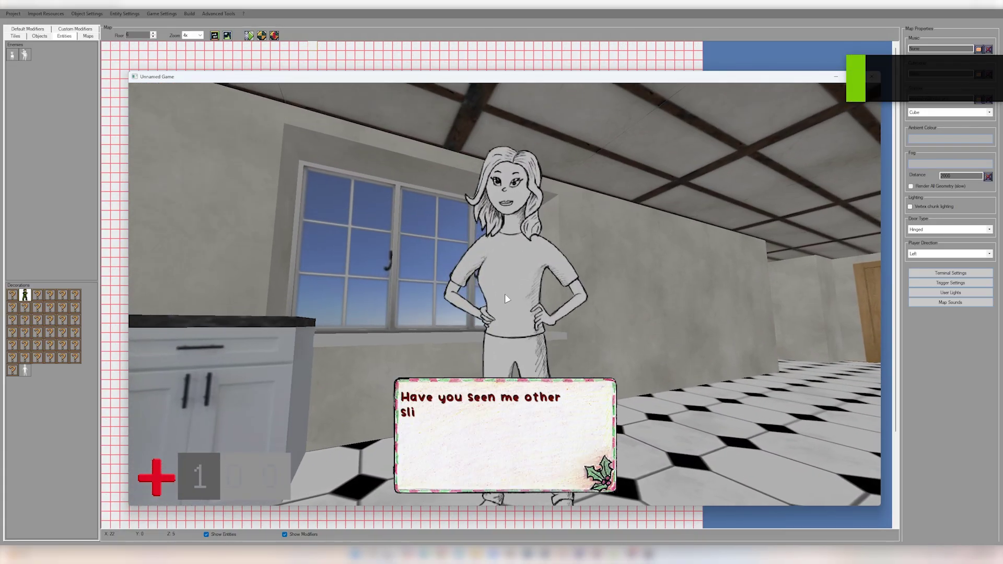
pyautogui.click(508, 303)
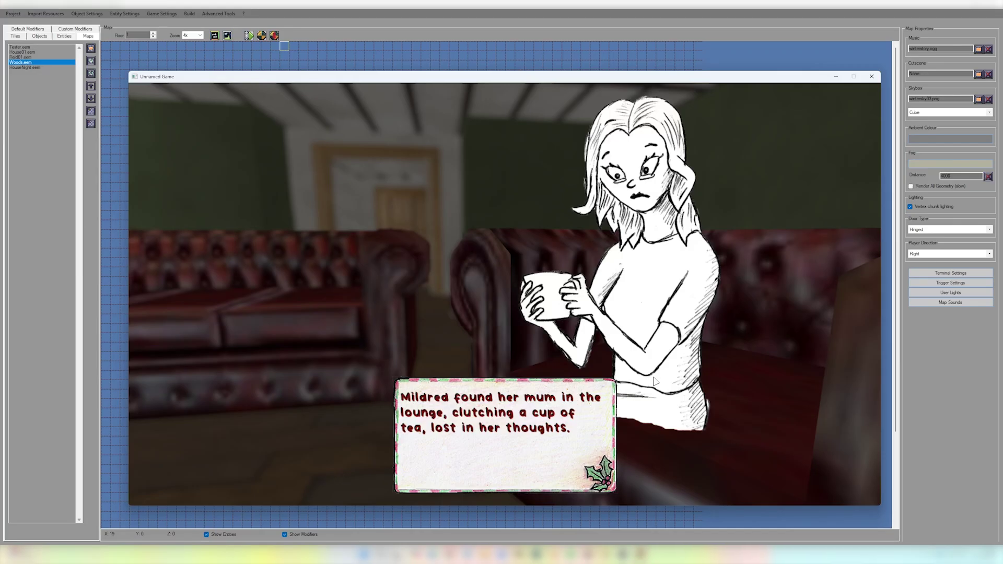
# Click through the lounge story lines, the boy's snowball dialogue and the snow mounds narration
pyautogui.click(698, 370)
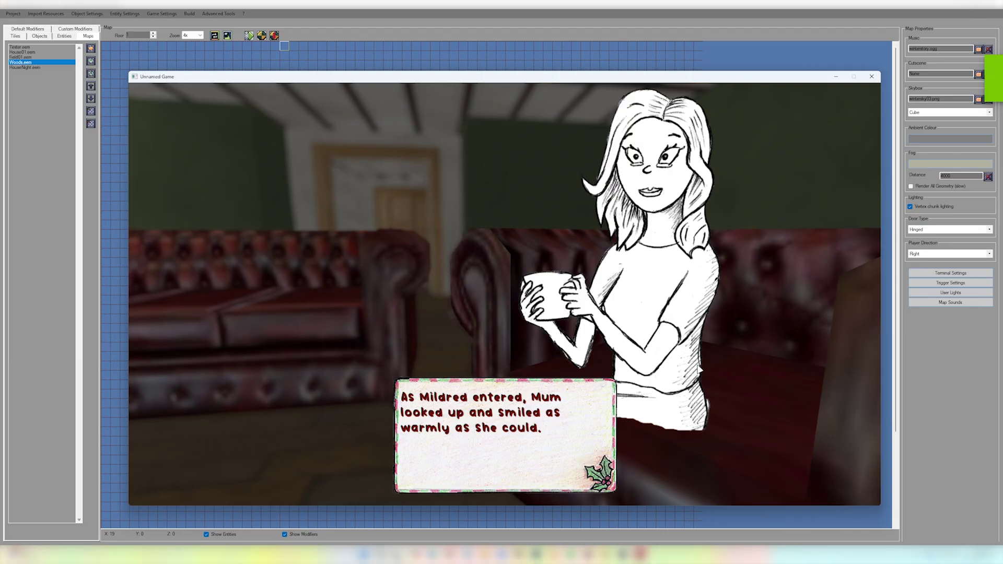
pyautogui.click(699, 370)
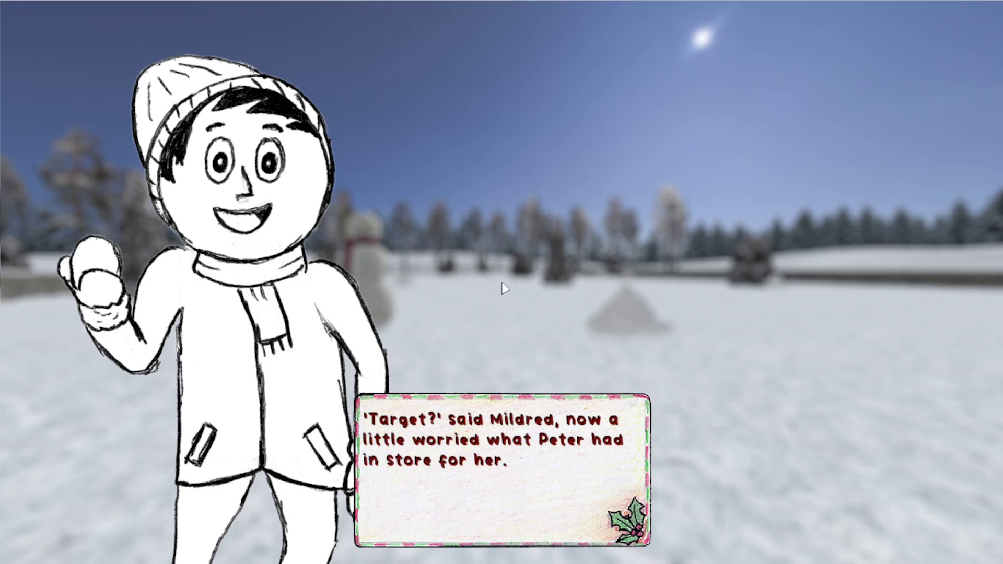
pyautogui.click(502, 288)
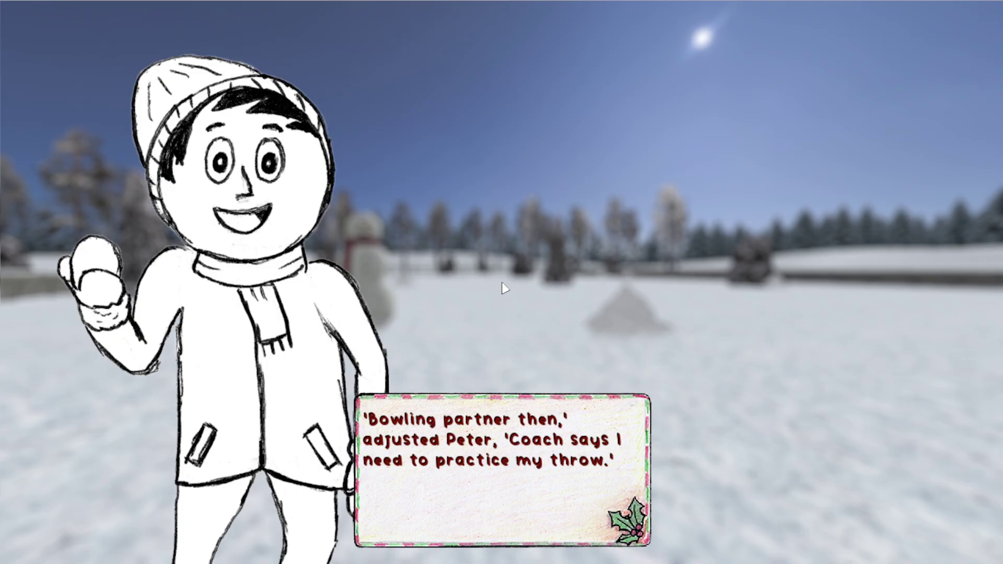
pyautogui.click(503, 288)
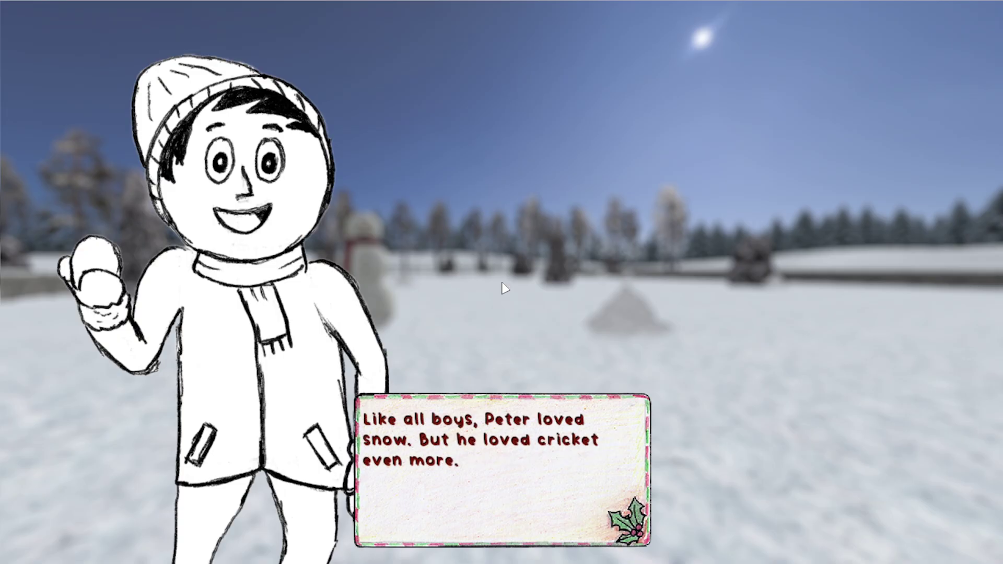
pyautogui.click(503, 288)
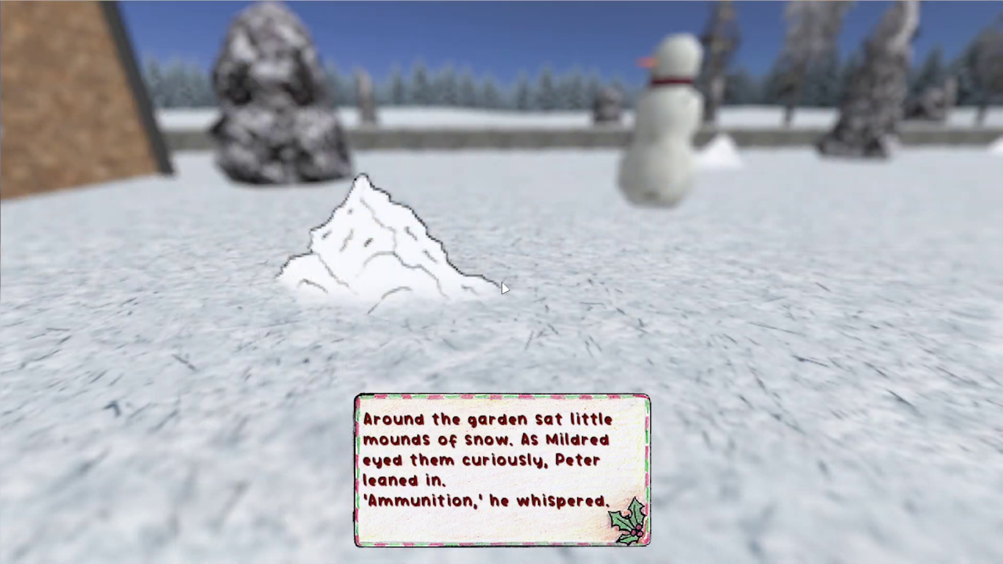
pyautogui.click(503, 288)
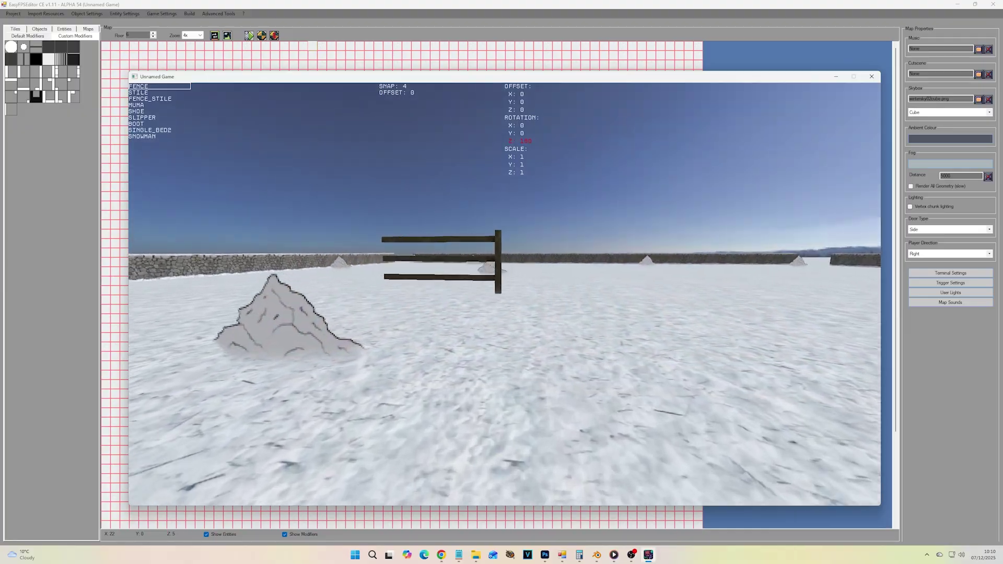
# Walk across the snow field up to the brick cottage and around to its front door
pyautogui.press('w')
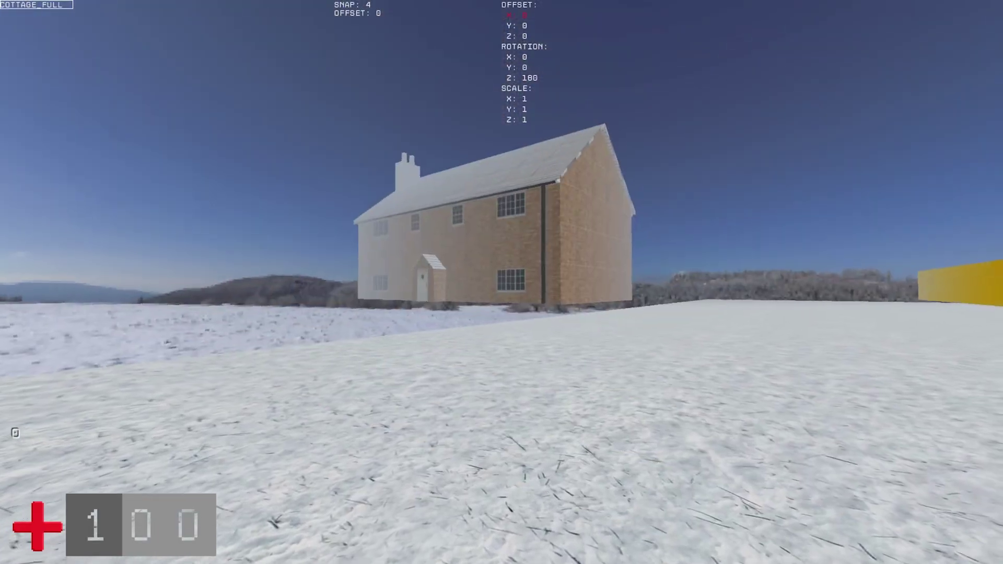
pyautogui.press('w')
pyautogui.press('s')
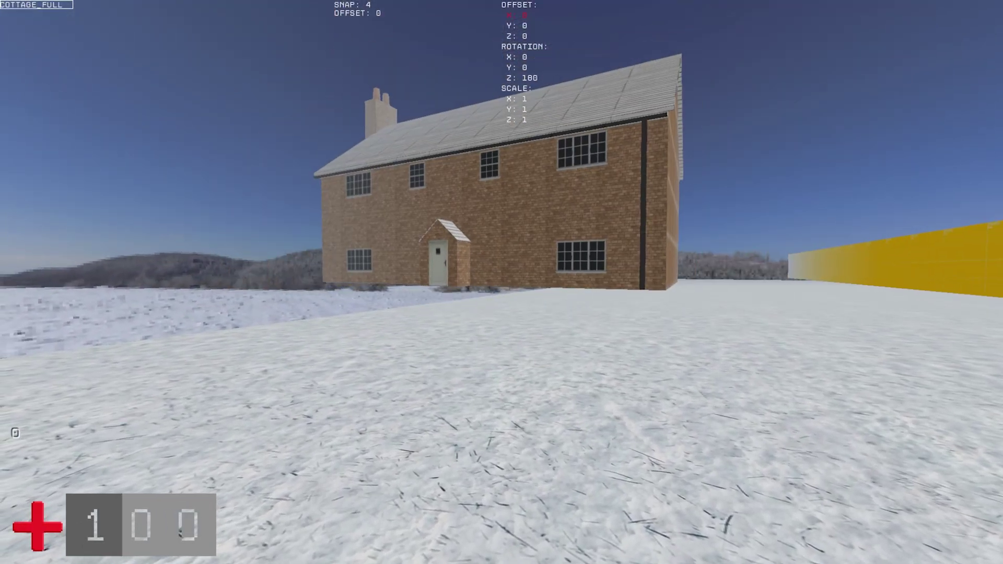
pyautogui.press('w')
pyautogui.press('s')
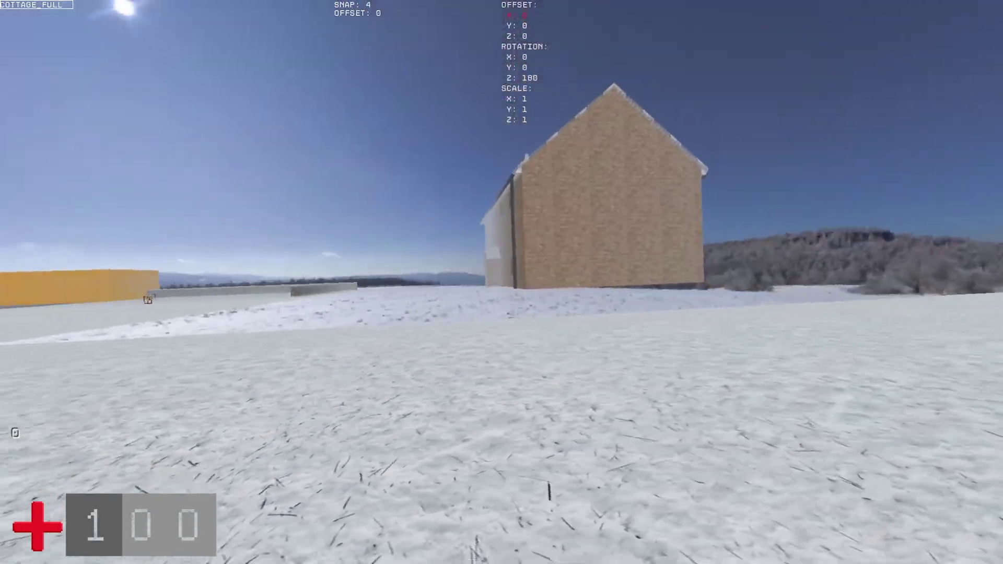
pyautogui.press('w')
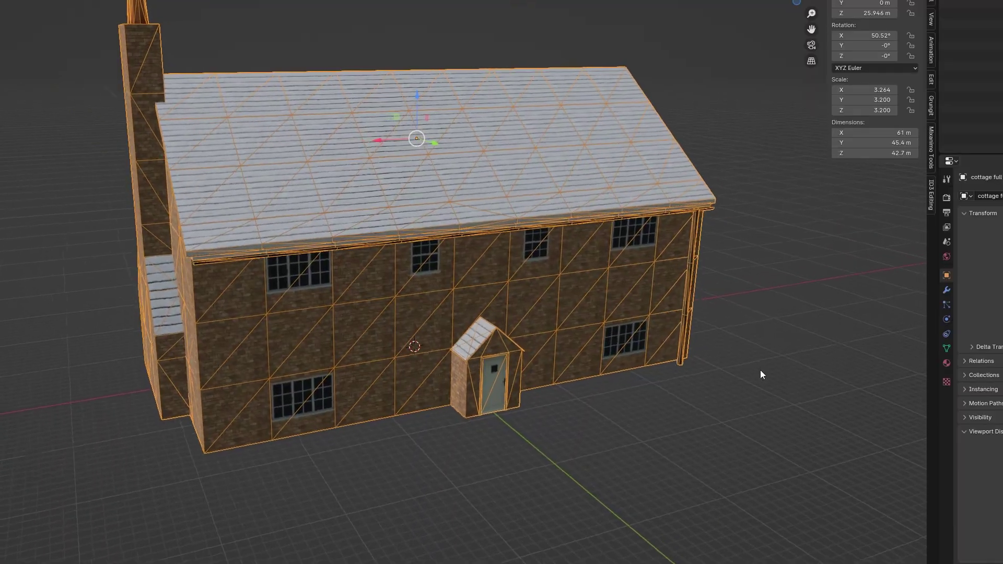
# Orbit Blender's viewport to view the cottage model from a three-quarter angle
pyautogui.moveTo(718, 370); pyautogui.dragTo(630, 374, button='middle')
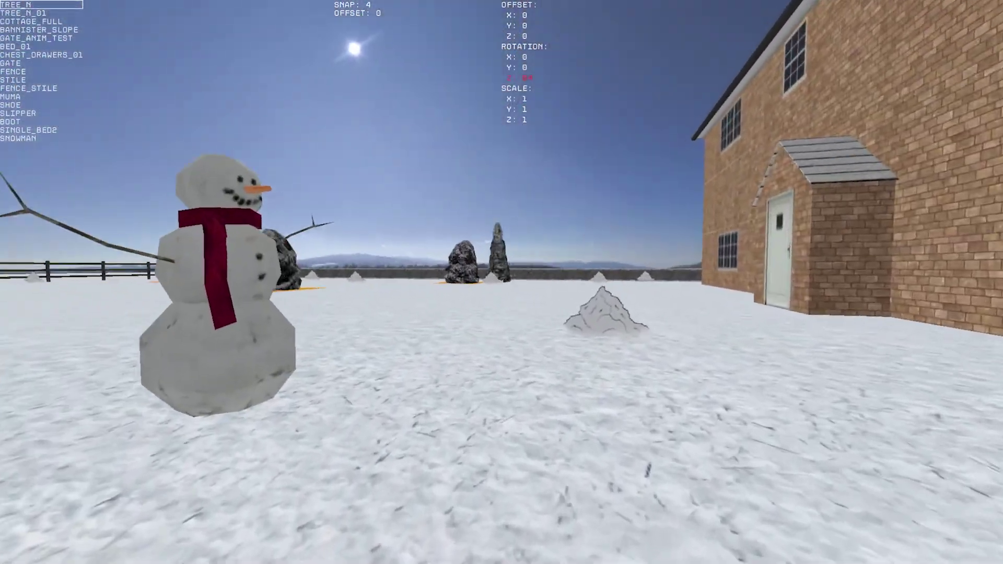
# Switch the game to the top-down 2D map of the snow level
pyautogui.press('Escape')
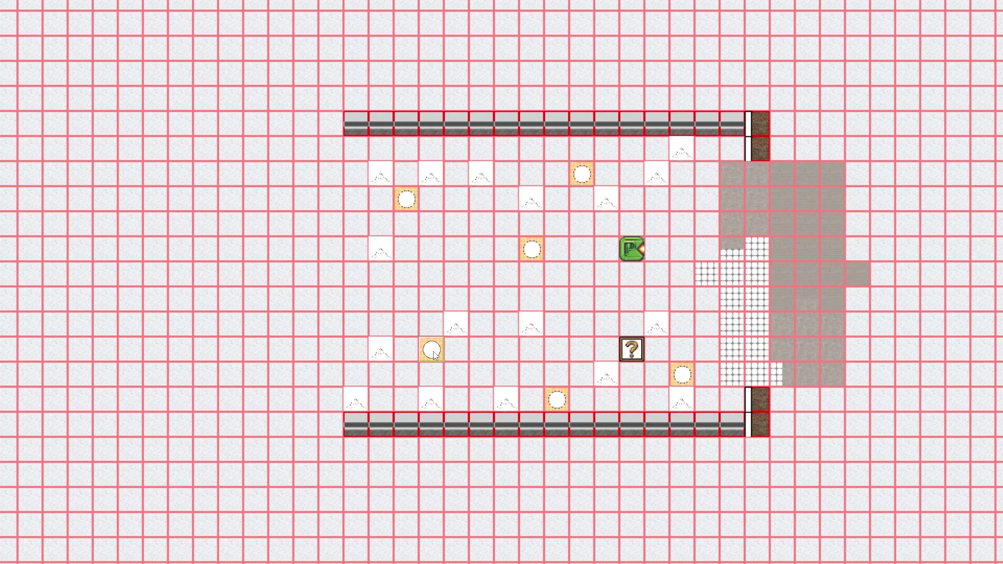
# Toggle off the top-down map to return to the 3D snow level
pyautogui.press('Escape')
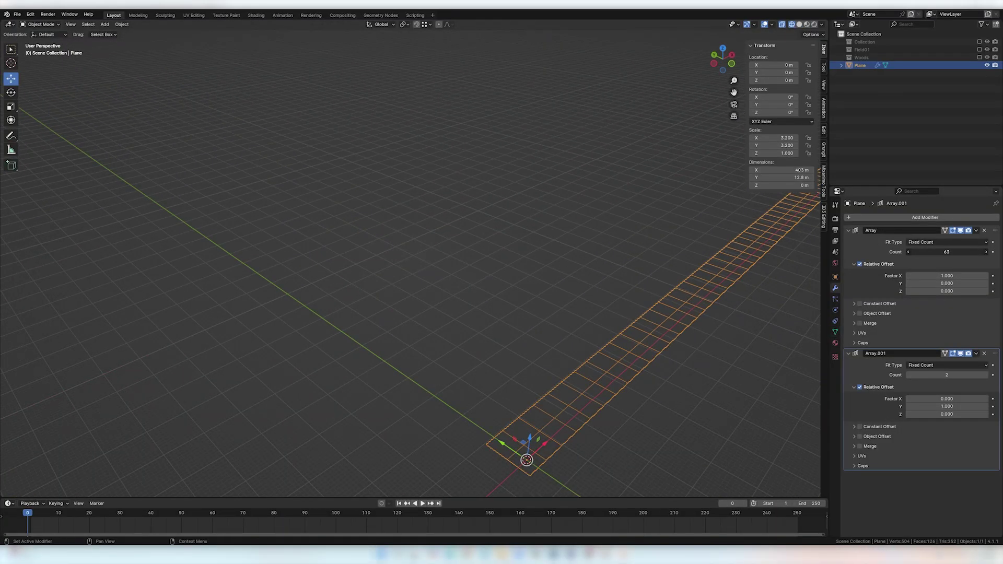
# Set the plane's array counts to 64 and 46, then add an Array modifier to the trees plane
pyautogui.click(985, 252)
pyautogui.moveTo(946, 374); pyautogui.dragTo(987, 375)
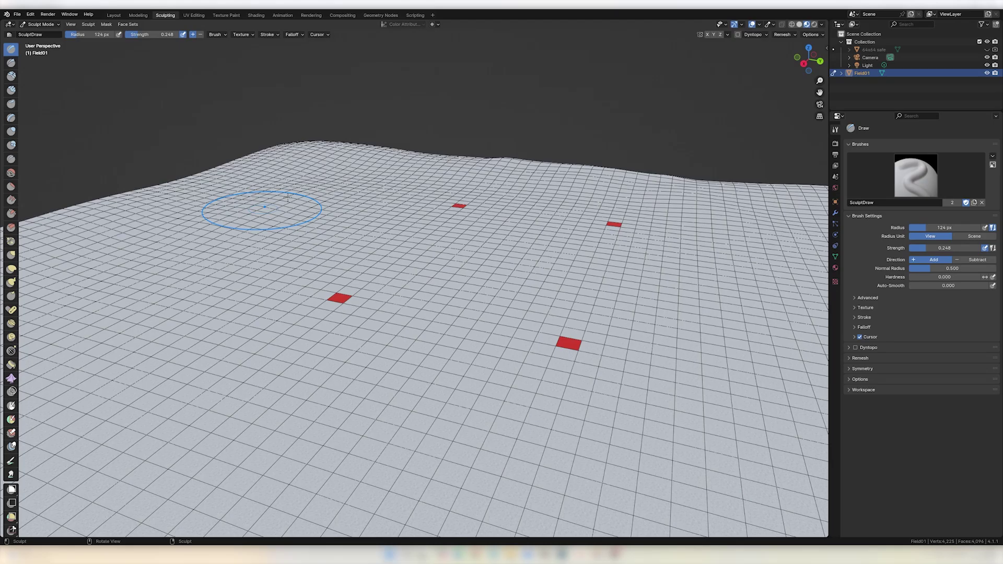
pyautogui.moveTo(321, 206); pyautogui.dragTo(501, 210, button='middle')
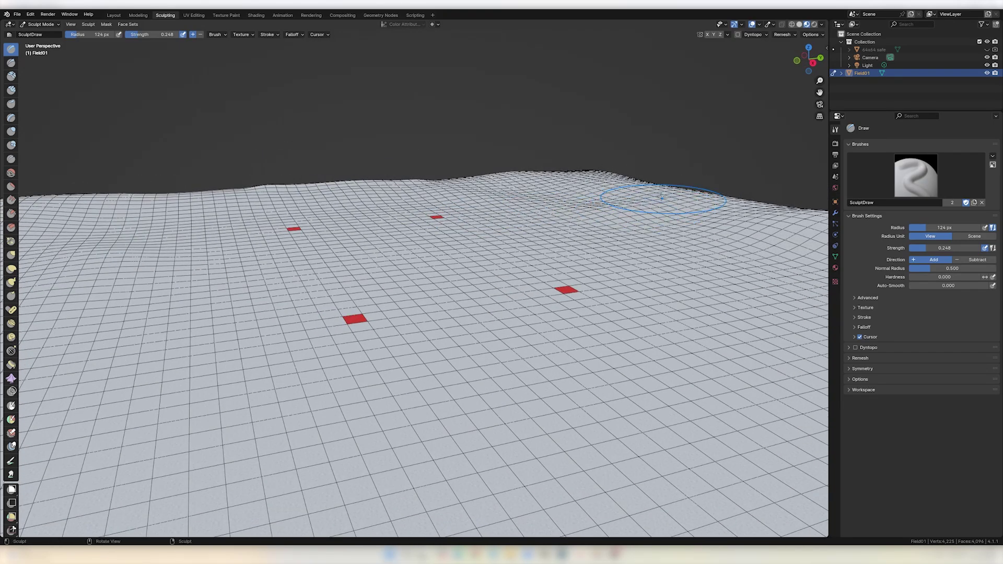
pyautogui.moveTo(662, 198)
pyautogui.mouseDown(button='middle')
pyautogui.moveTo(493, 246)
pyautogui.moveTo(522, 261)
pyautogui.mouseUp(button='middle')
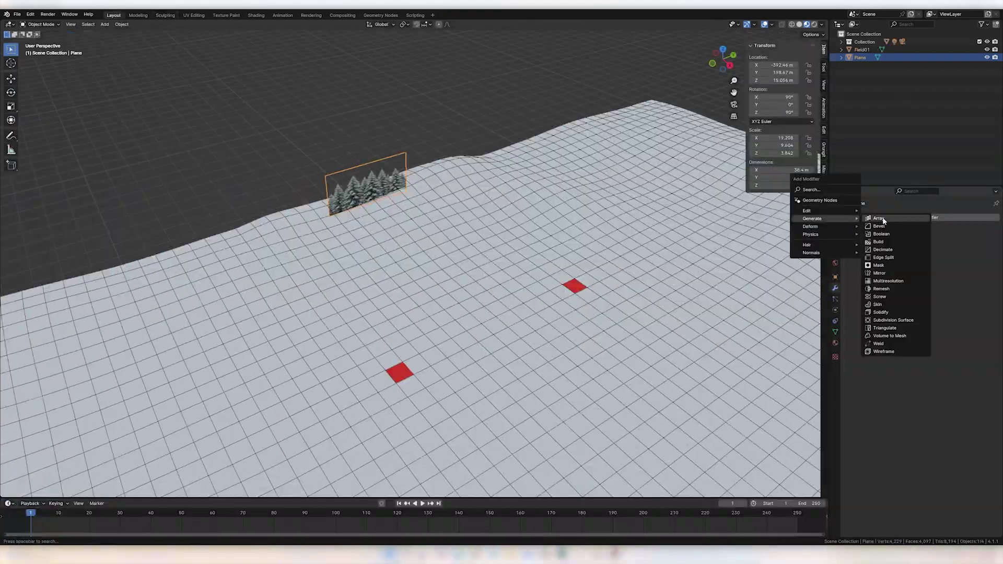
pyautogui.click(882, 219)
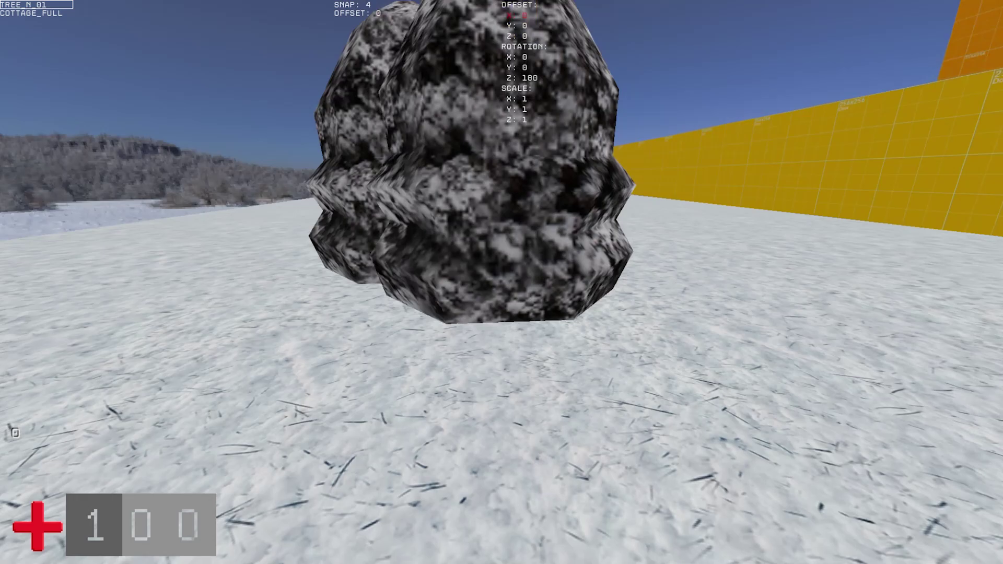
# Pick TREE_N from the object list and place a second tall tree beside the rock
pyautogui.scroll(-1, 501, 282)
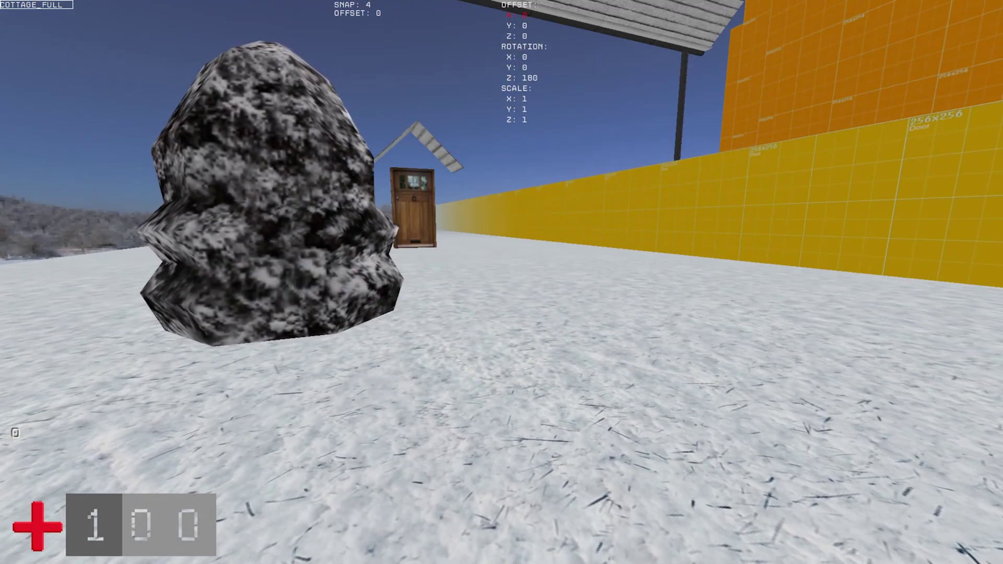
pyautogui.scroll(2, 501, 282)
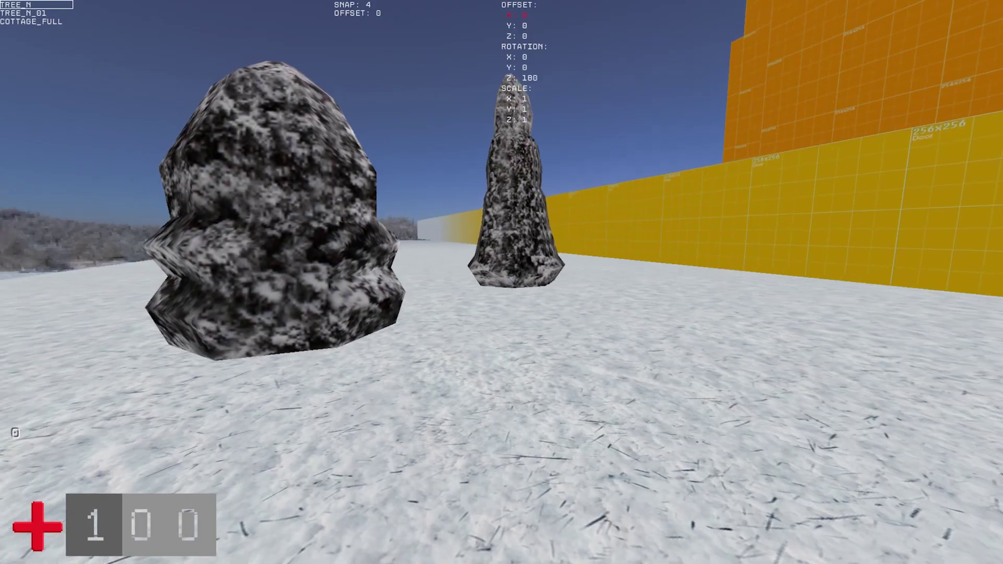
pyautogui.click(502, 282)
pyautogui.press('s')
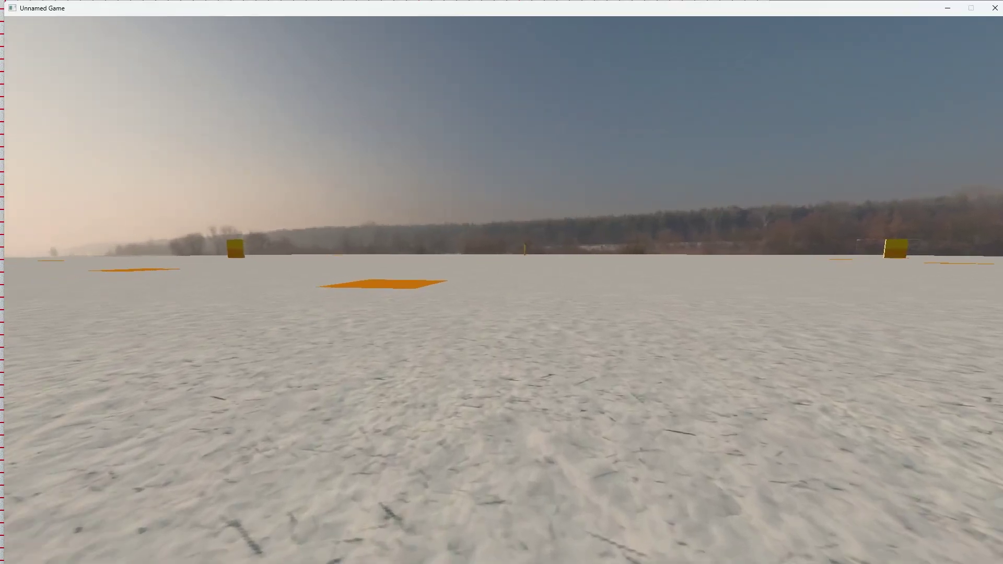
# Walk forward across the snowy field in the test game toward the fenced gate
pyautogui.press('w')
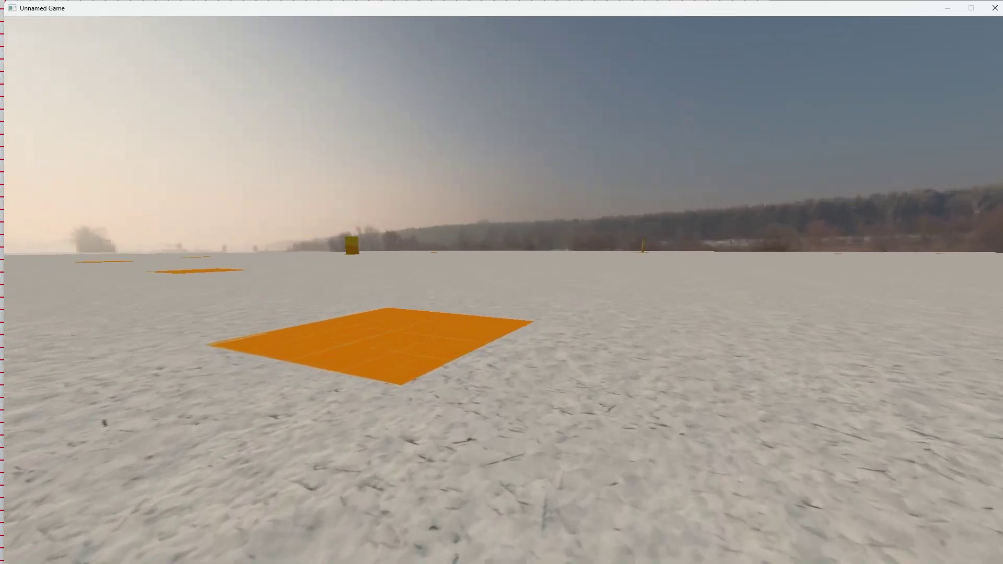
pyautogui.press('w')
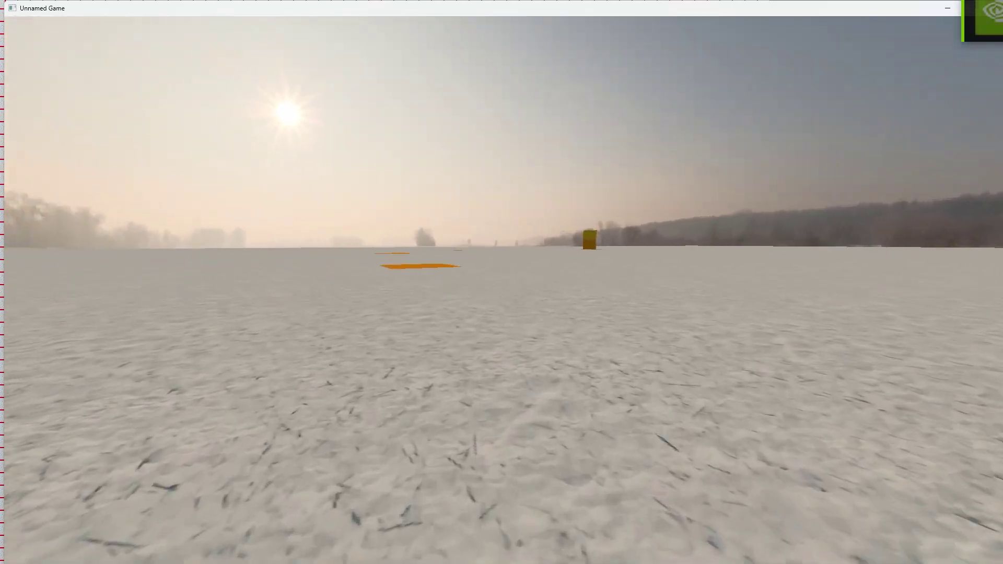
pyautogui.press('w')
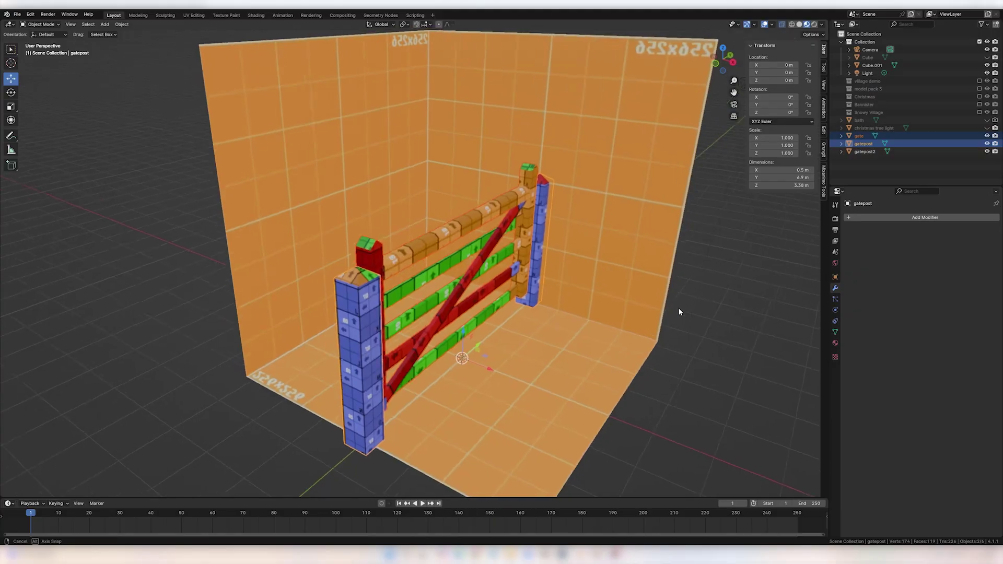
# Review the gate's swing-open animation, then export it in MD3 format with an edited end frame
pyautogui.moveTo(678, 307); pyautogui.dragTo(630, 293, button='middle')
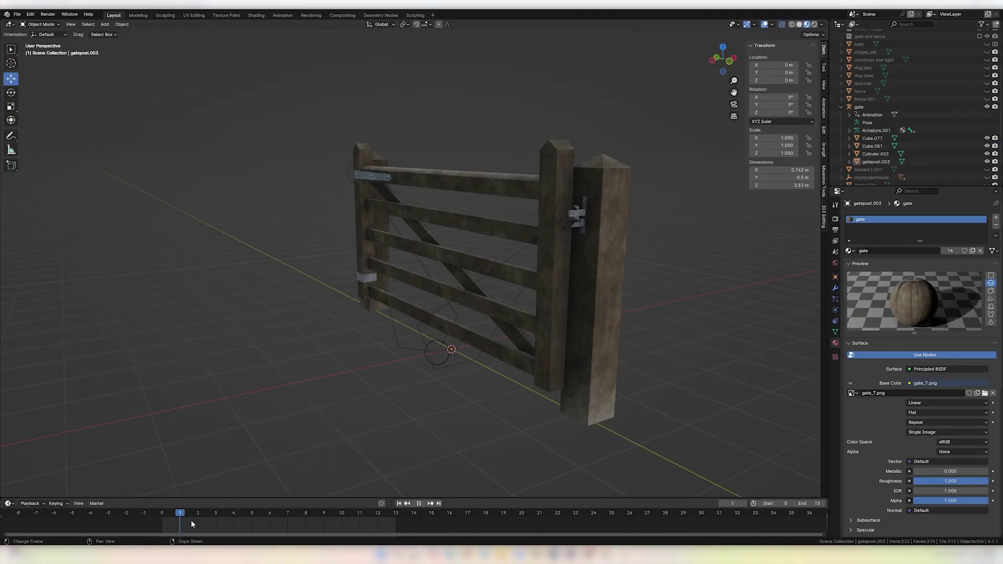
pyautogui.moveTo(244, 532); pyautogui.dragTo(333, 542)
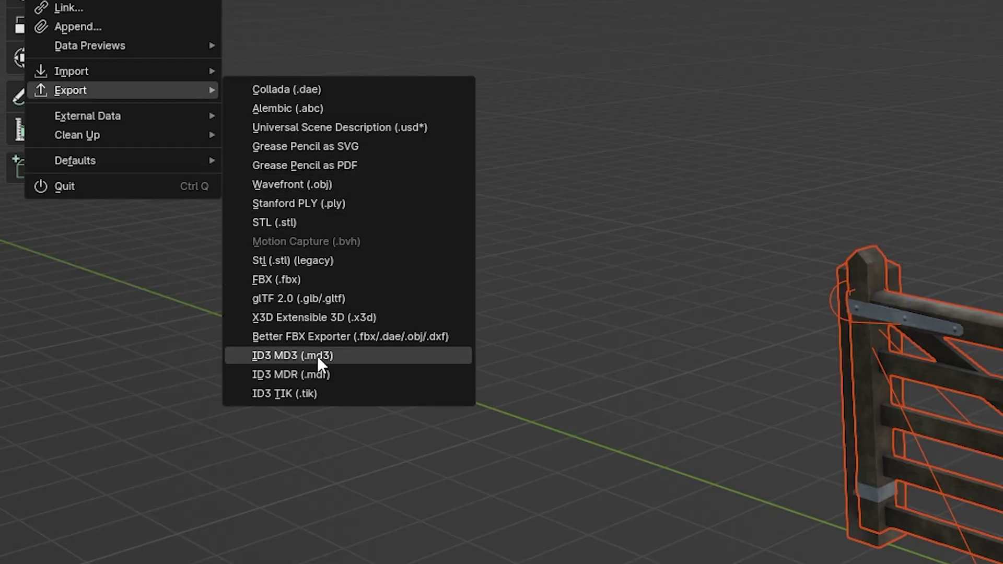
pyautogui.click(317, 355)
pyautogui.click(656, 115)
pyautogui.click(735, 184)
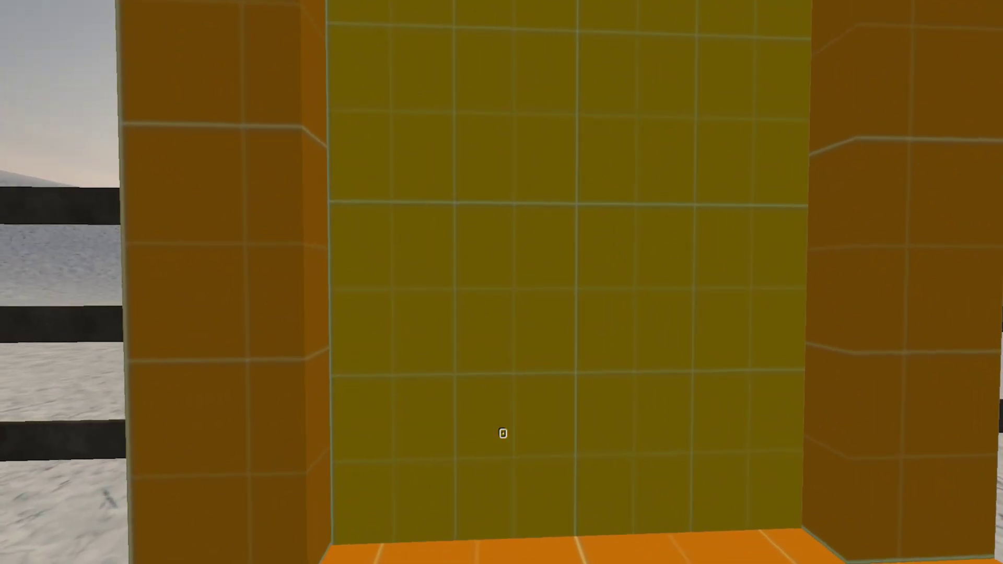
# Walk back and forth at the orange doorway until the gate swings open and the dog follows
pyautogui.press('s')
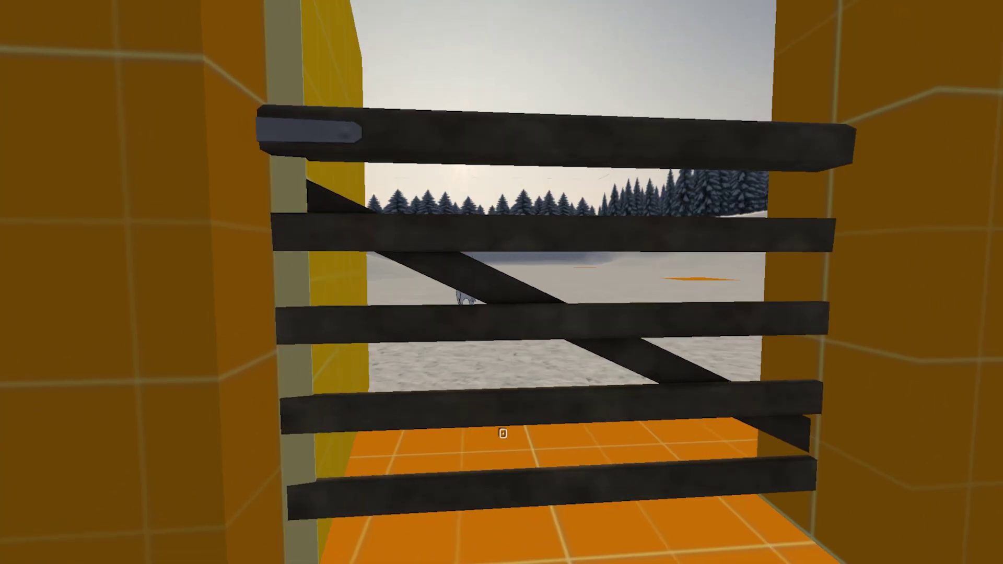
pyautogui.press('s')
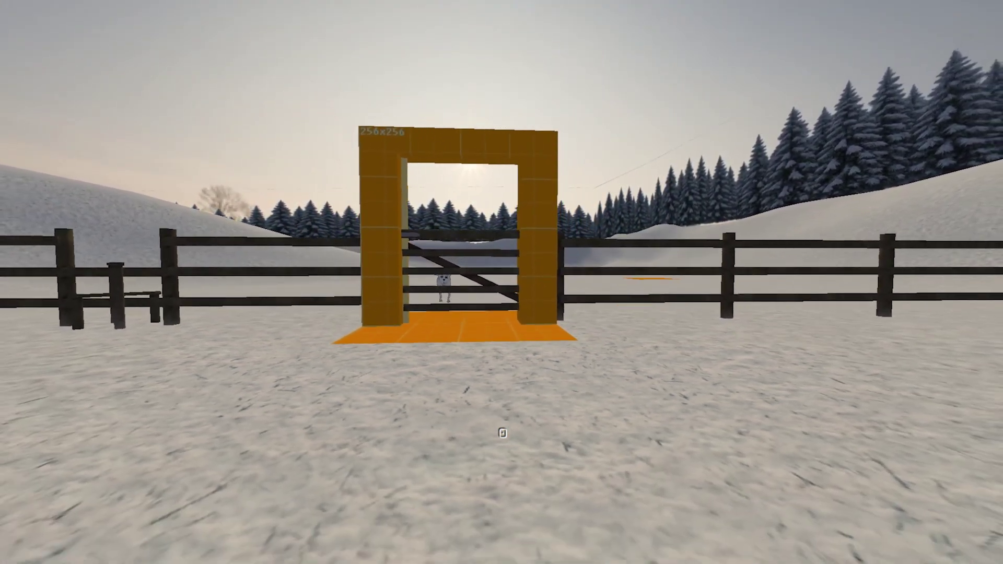
pyautogui.press('w')
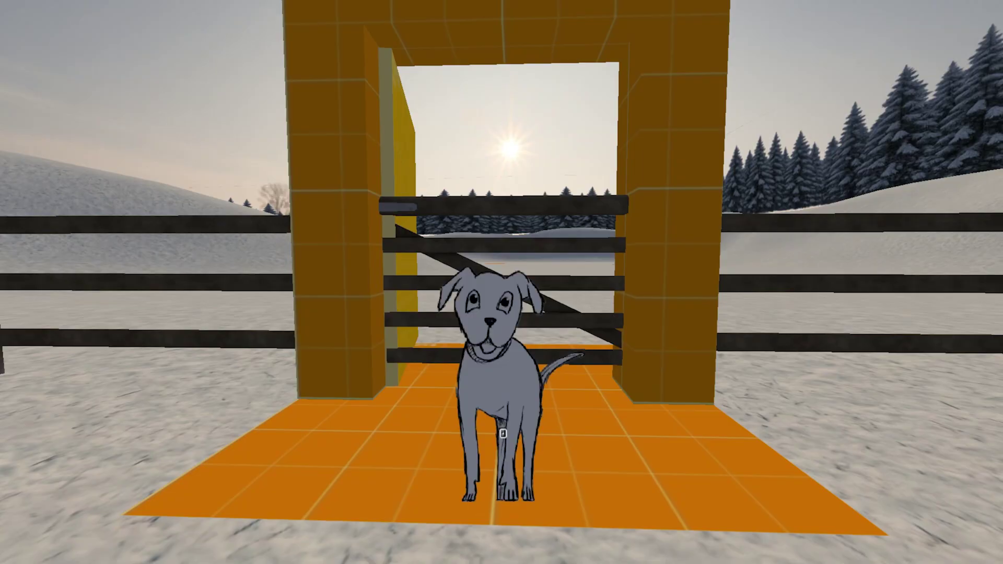
pyautogui.press('s')
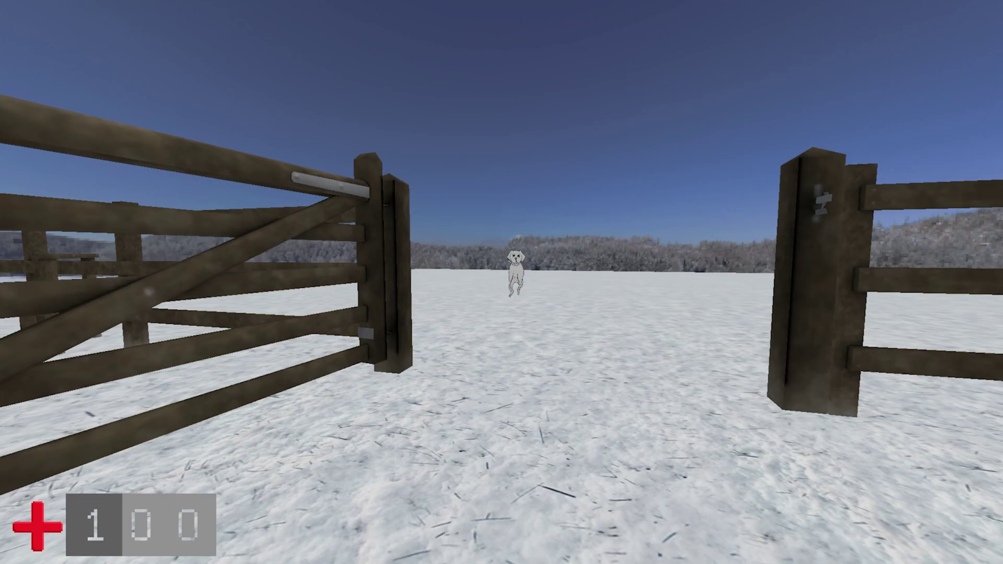
pyautogui.press('s')
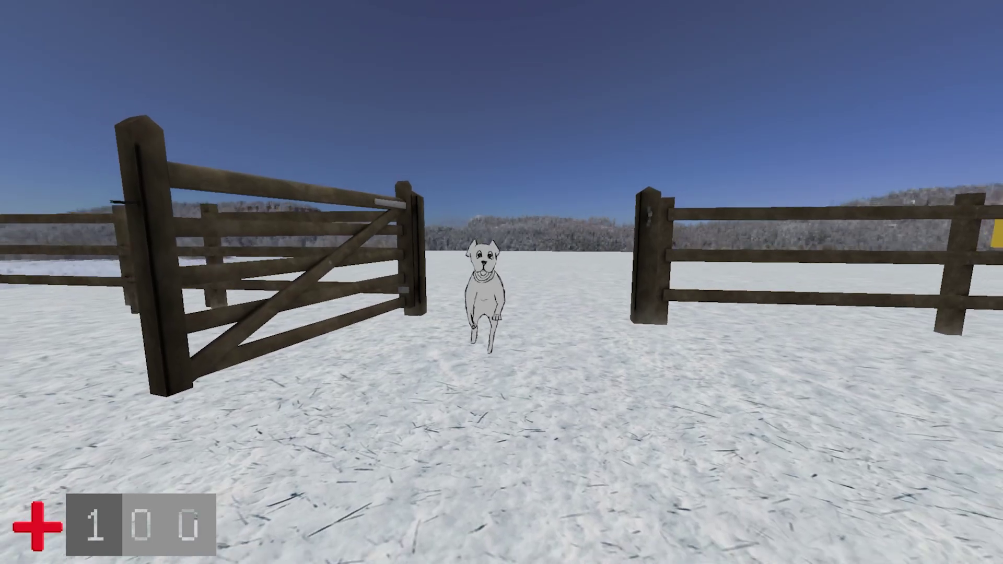
pyautogui.press('s')
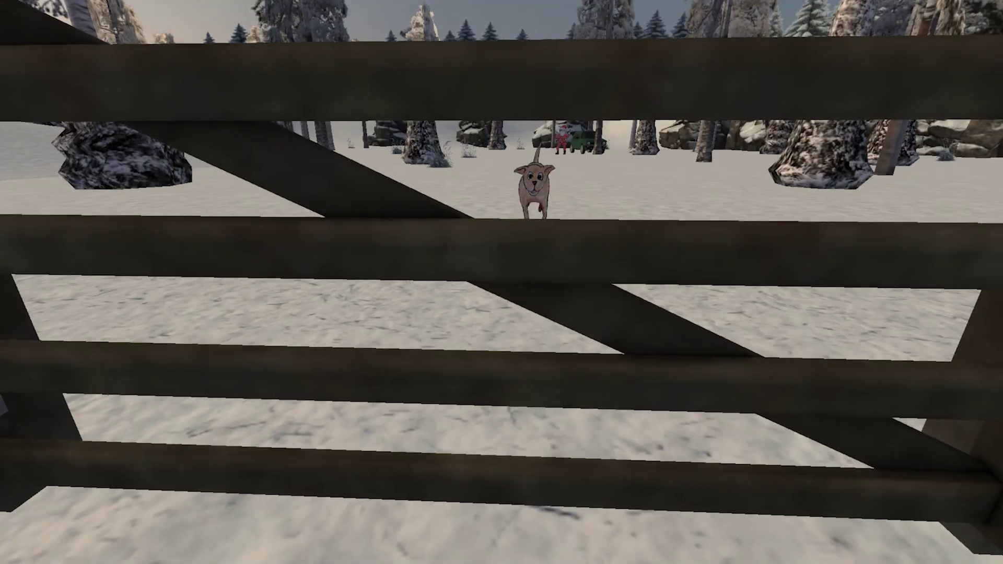
pyautogui.press('s')
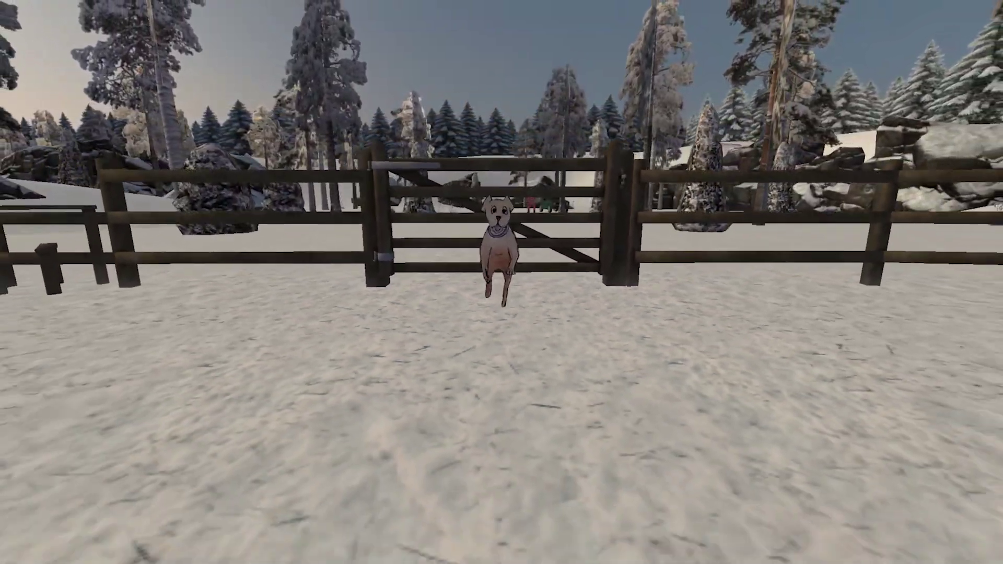
# Walk with the dog to Santa beside the green car and advance his conversation
pyautogui.press('s')
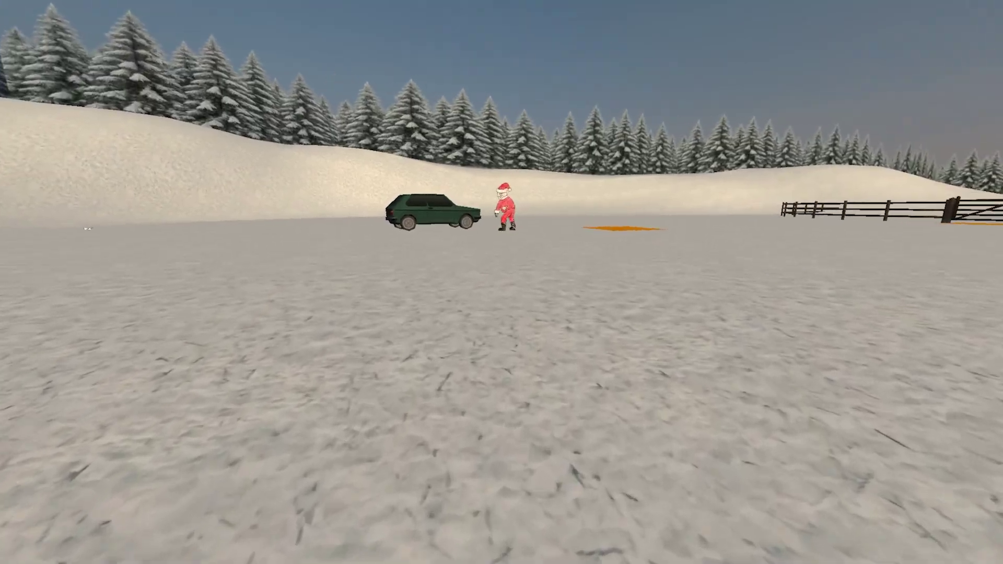
pyautogui.press('w')
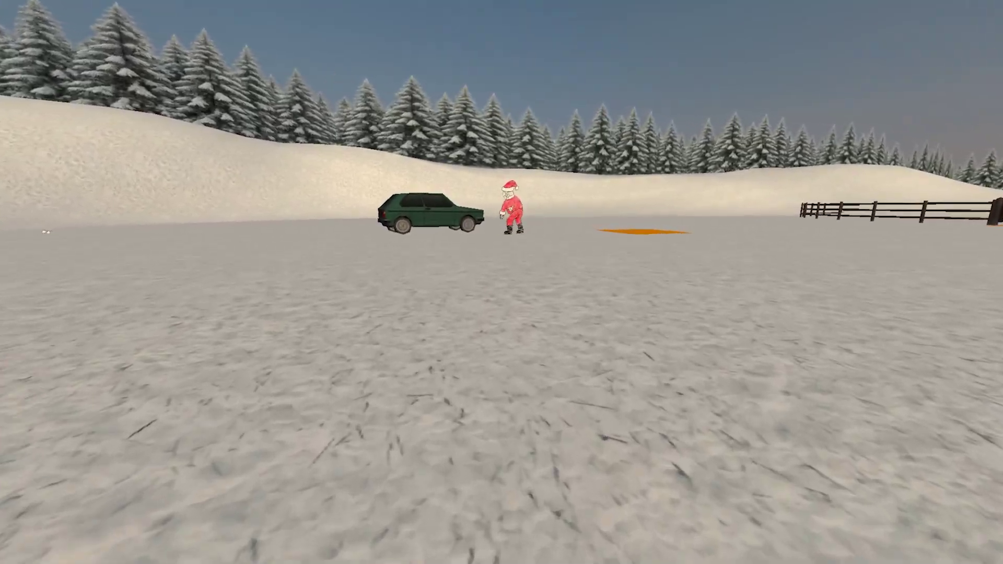
pyautogui.press('w')
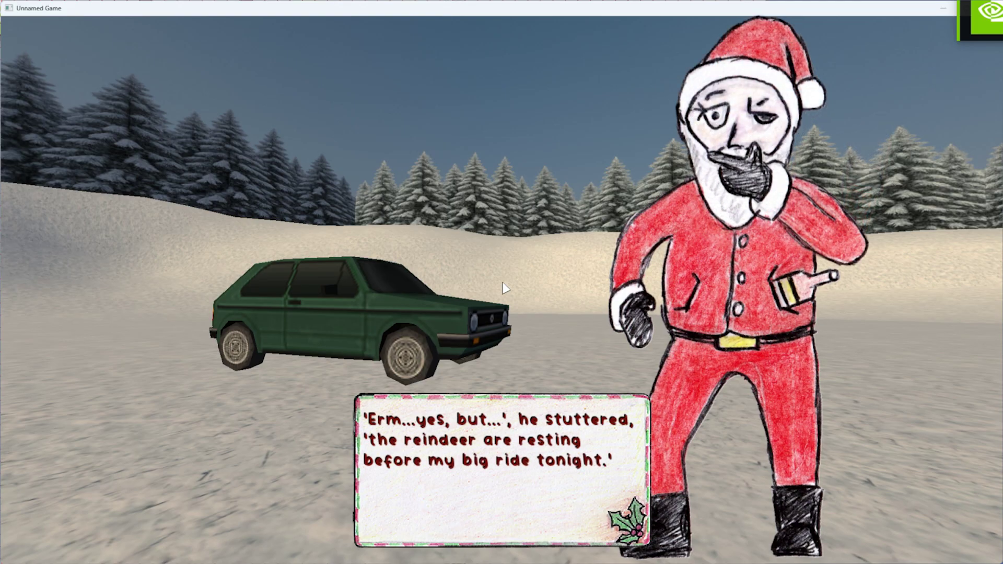
pyautogui.click(504, 288)
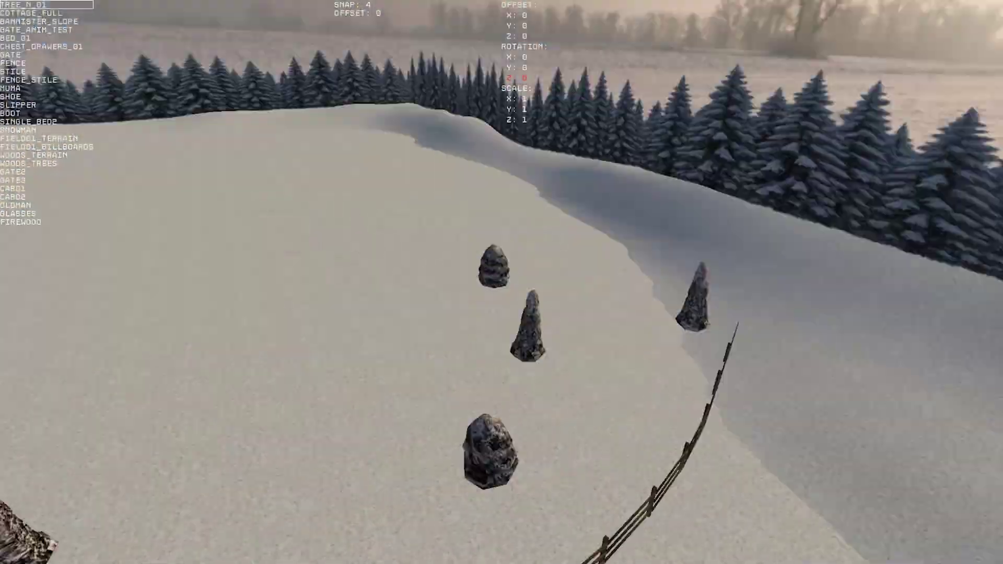
# Select the fourth dog sketch, paste it into dog_layers.psd as Layer 16, and nudge it into alignment
pyautogui.scroll(3, 501, 282)
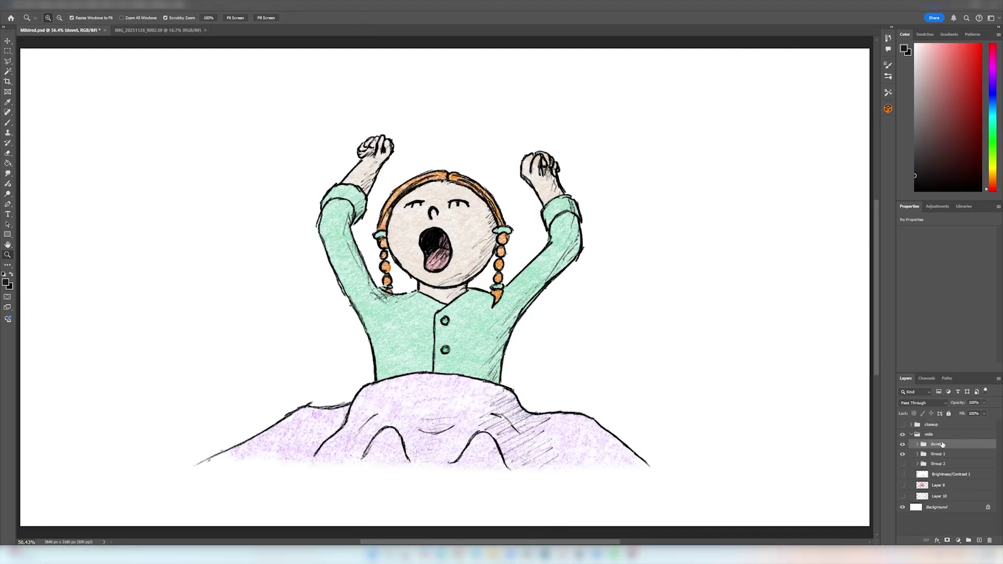
pyautogui.moveTo(676, 62)
pyautogui.mouseDown()
pyautogui.moveTo(801, 280)
pyautogui.moveTo(784, 377)
pyautogui.mouseUp()
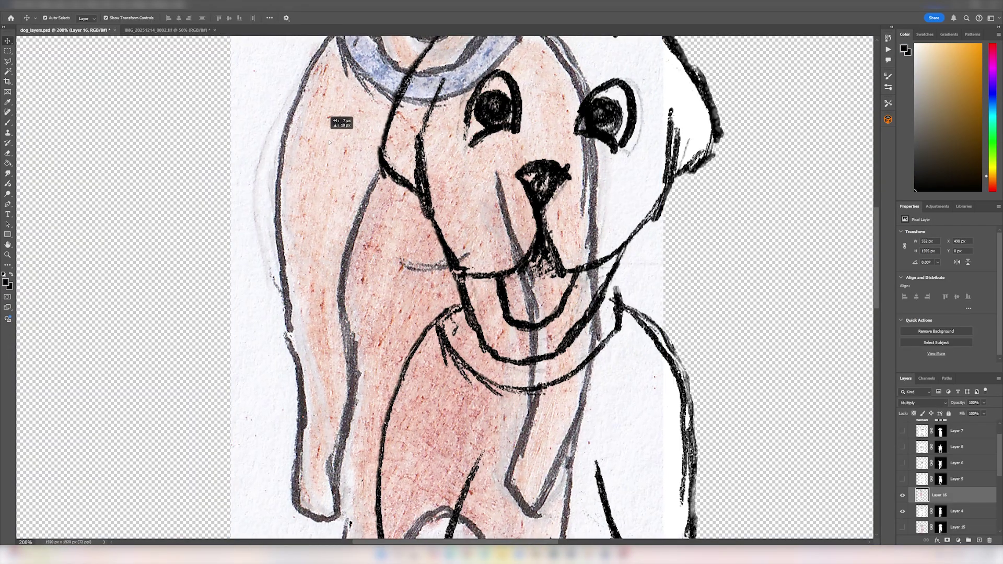
pyautogui.moveTo(676, 252)
pyautogui.mouseDown()
pyautogui.moveTo(680, 286)
pyautogui.moveTo(712, 268)
pyautogui.moveTo(716, 246)
pyautogui.moveTo(705, 244)
pyautogui.mouseUp()
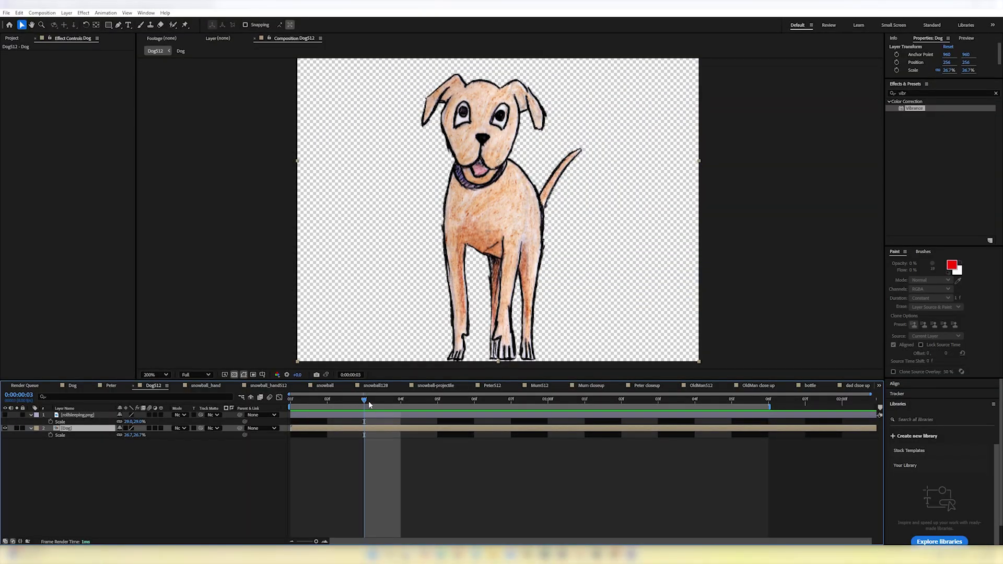
# Scrub the Dog512 timeline to preview the dog's walking animation frames
pyautogui.moveTo(407, 405); pyautogui.dragTo(547, 406)
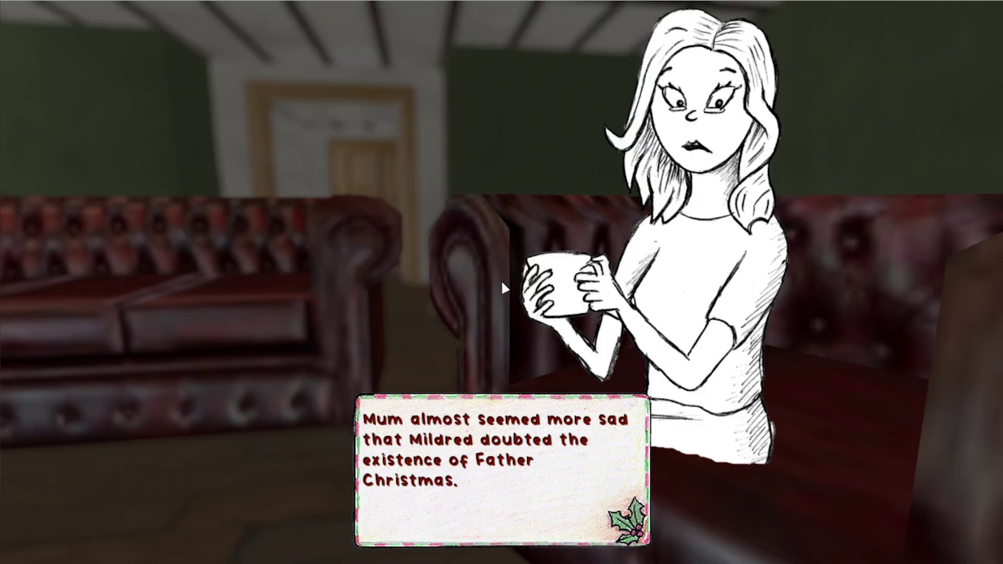
# Advance Mum's living-room dialogue to her next line, then close the finished dialogue
pyautogui.click(502, 283)
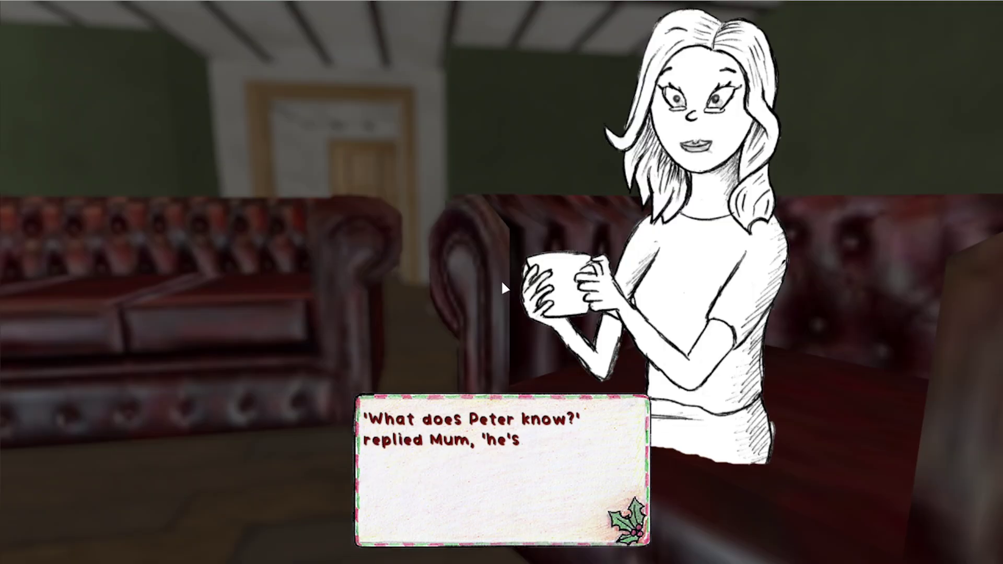
pyautogui.click(500, 280)
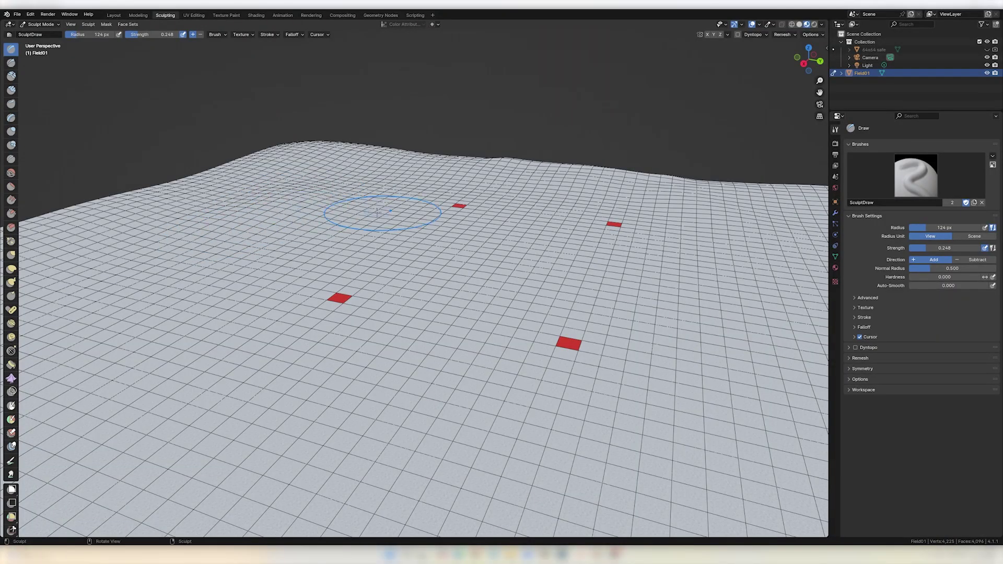
# Orbit the Sculpt Mode viewport to inspect the Field01 terrain mesh from another angle
pyautogui.moveTo(377, 212); pyautogui.dragTo(540, 209, button='middle')
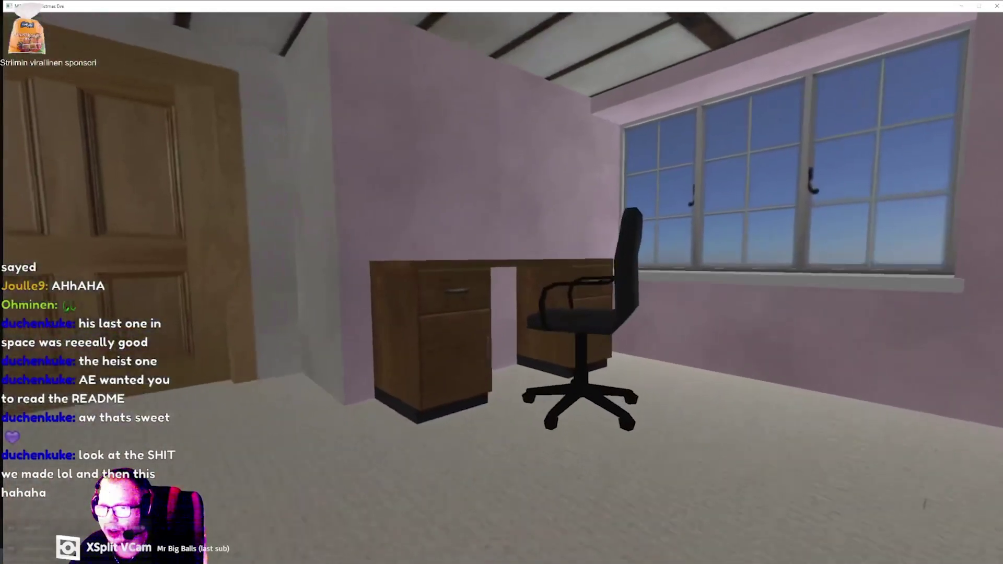
# Walk through the bedroom past the wardrobe, window and desk, then out to the snowy yard
pyautogui.press('w')
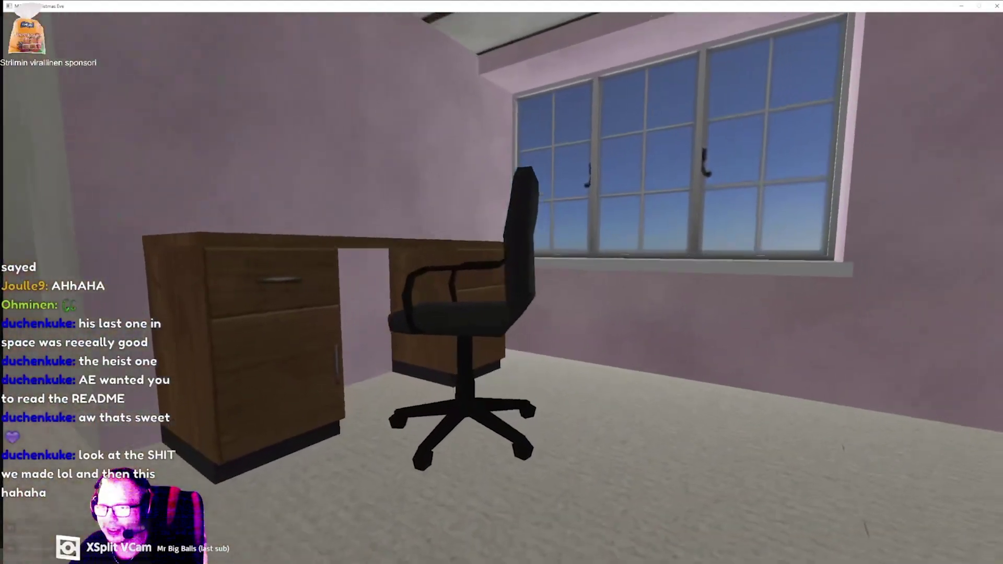
pyautogui.press('w')
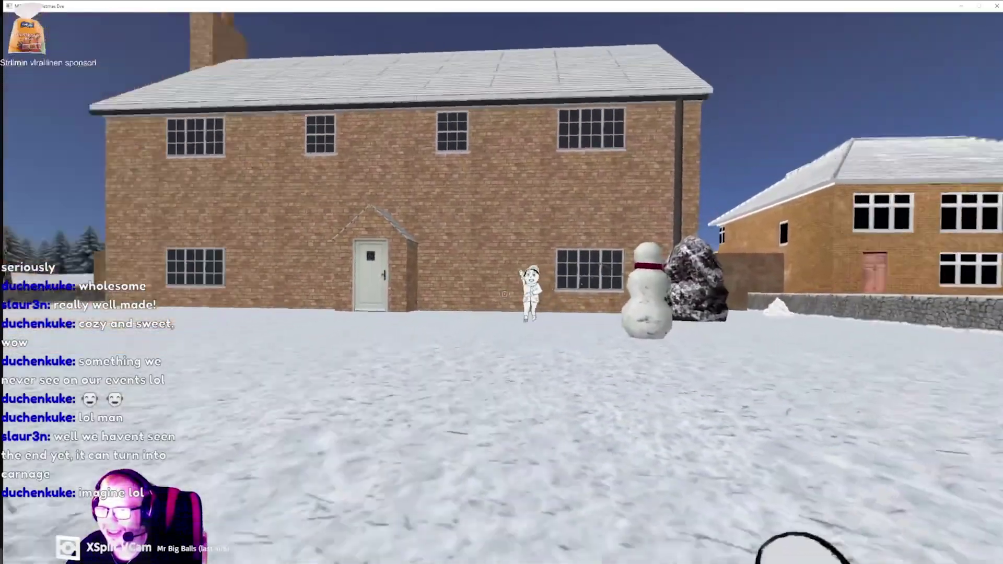
pyautogui.press('w')
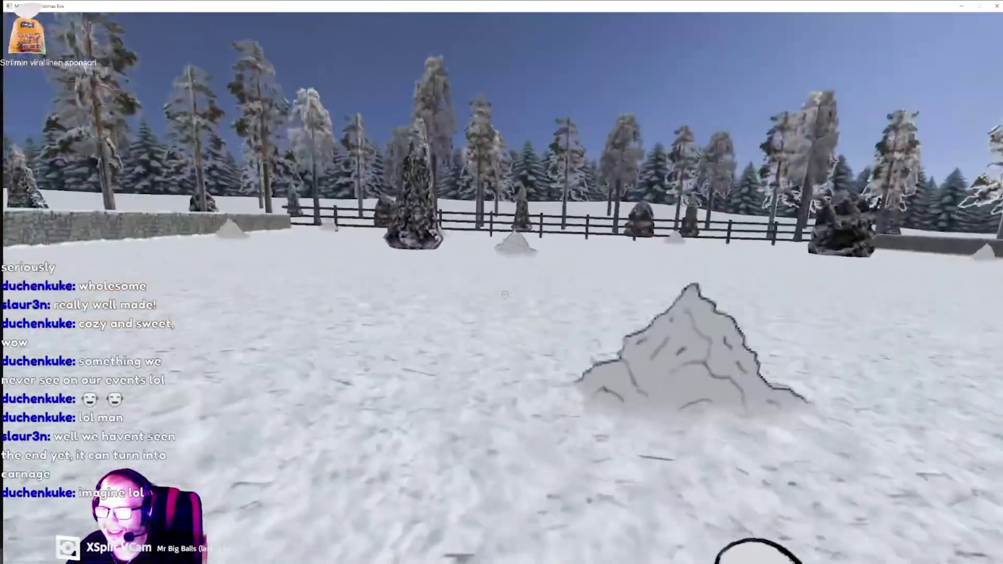